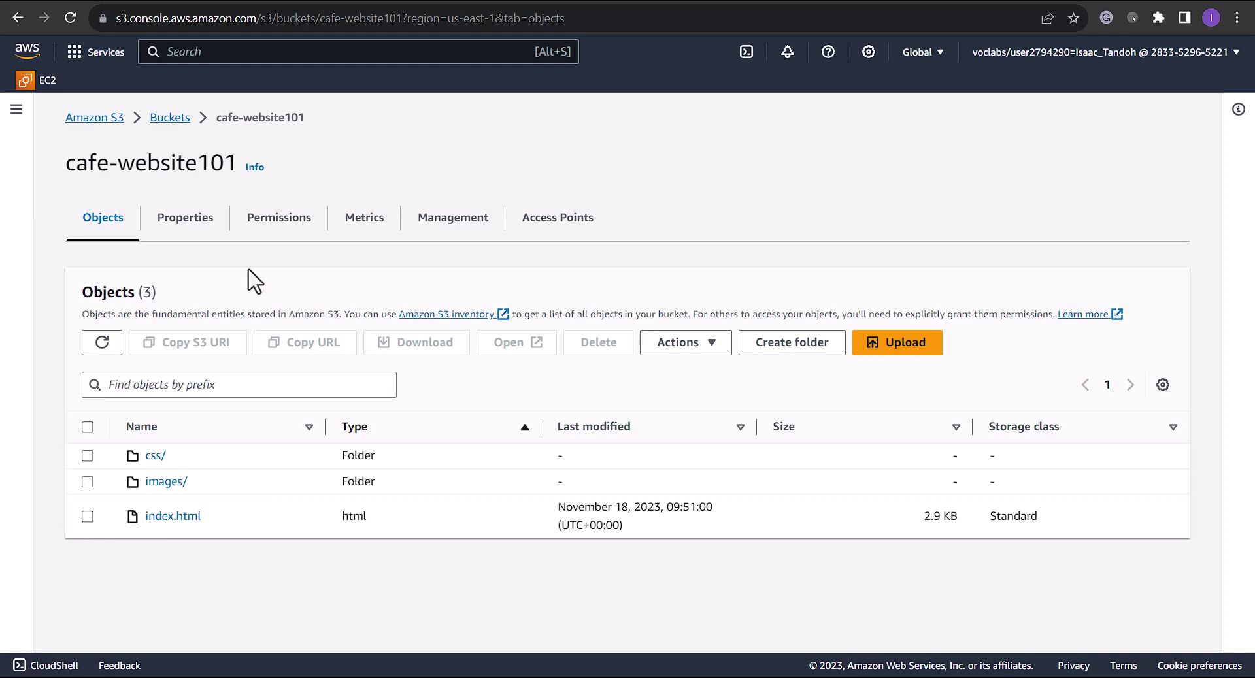
Enable Bucket Versioning for cafe-website101, save the change, and display object versions in the bucket's object list.
left_click(189, 230)
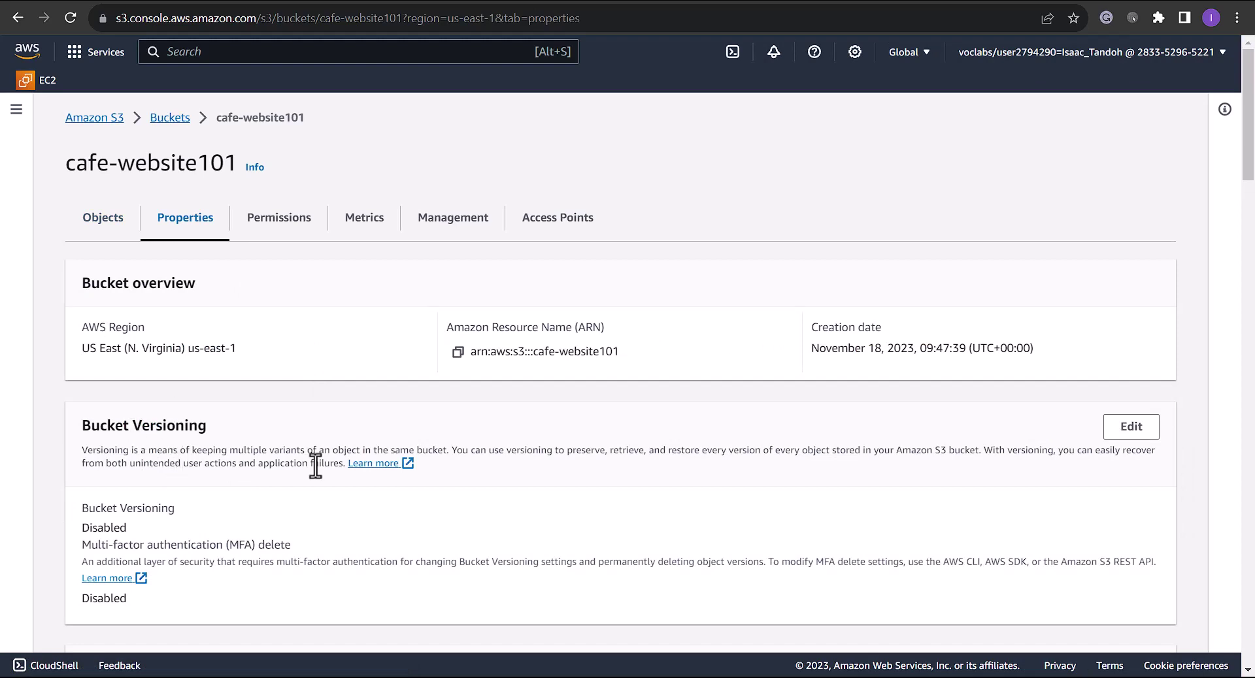
left_click(1131, 426)
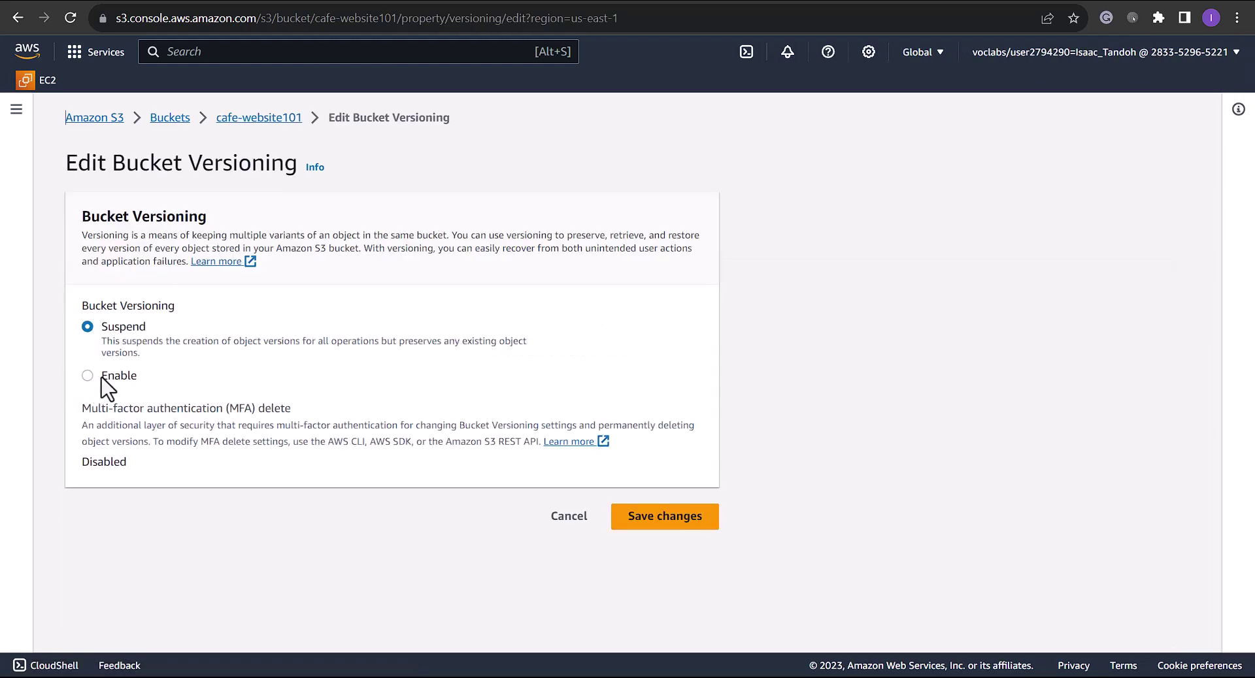
left_click(103, 377)
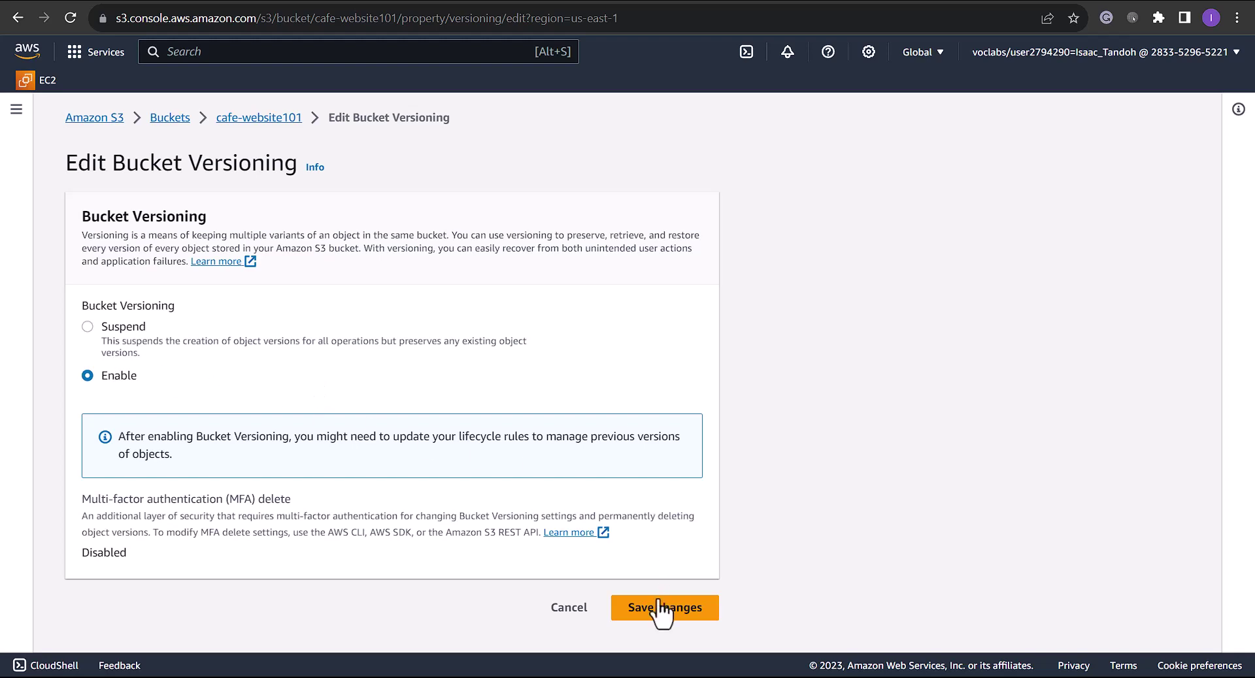
left_click(635, 617)
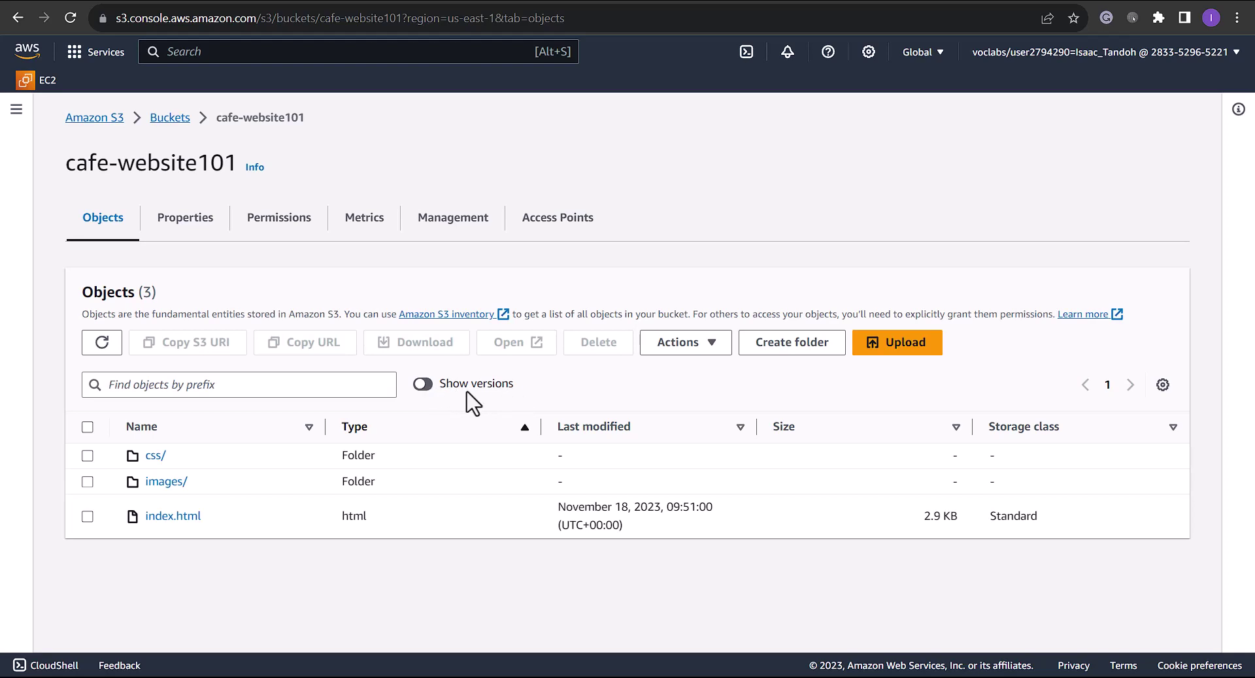
left_click(421, 384)
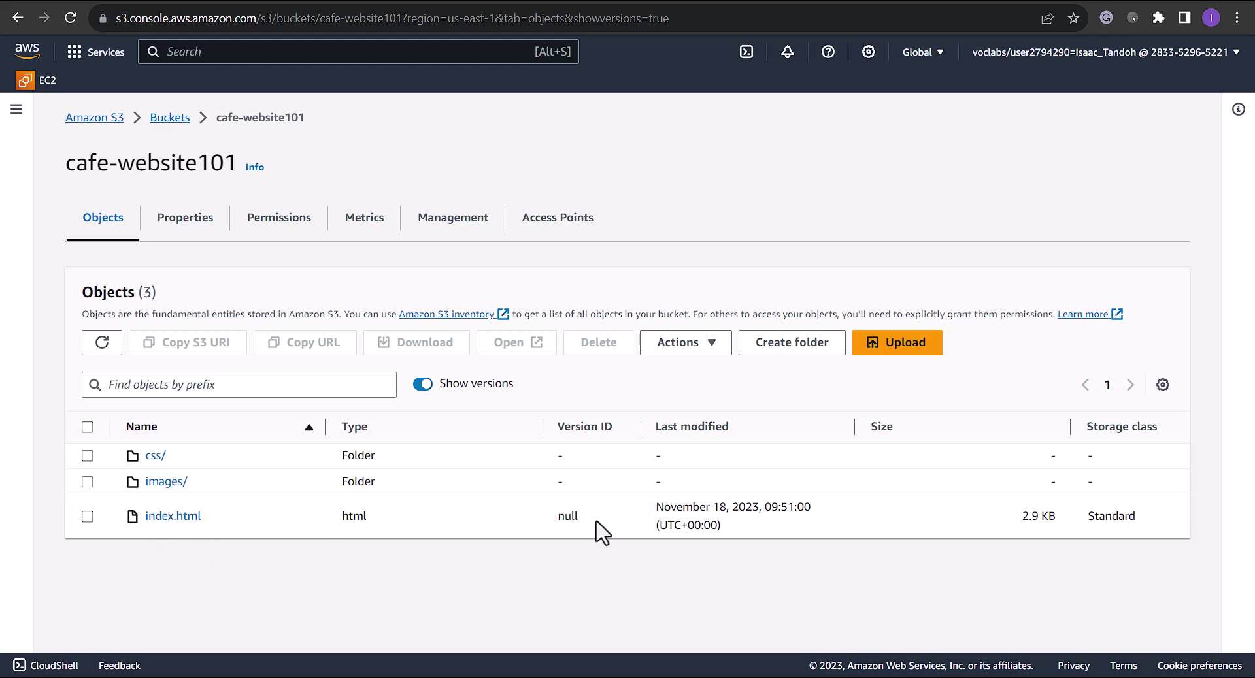
Switch to VS Code and change the background colour of the cookies cell in index.html to gainsboro.
mouse_move(795, 673)
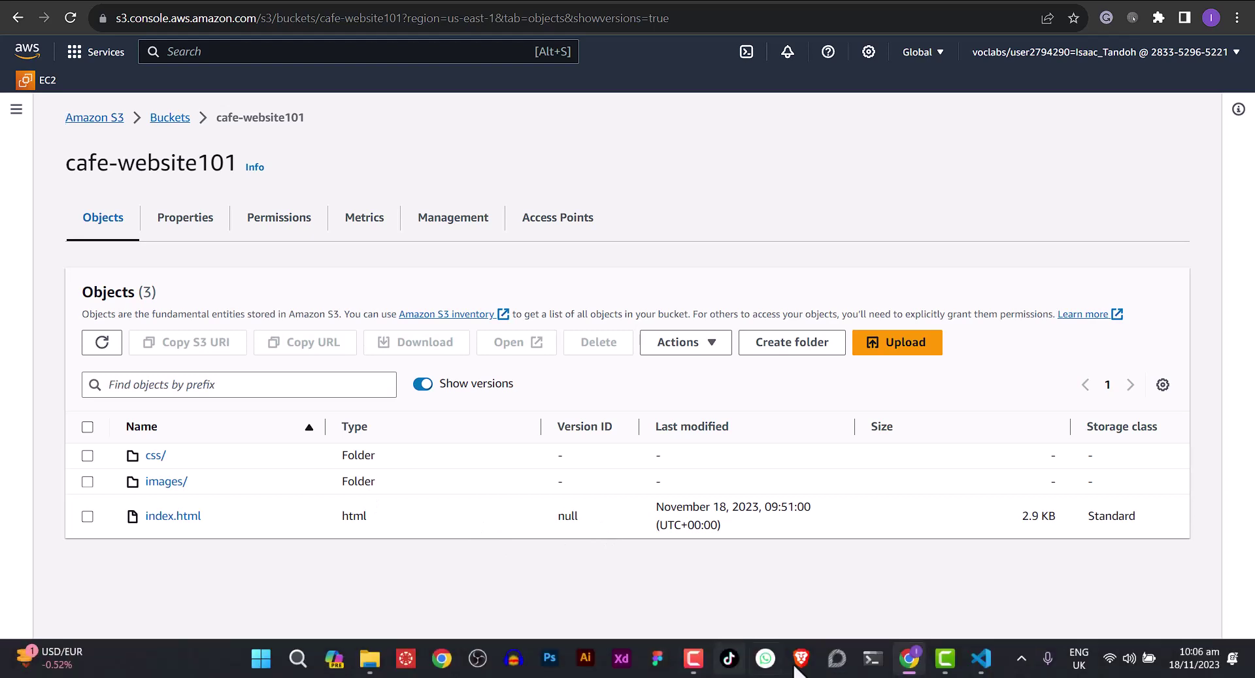
left_click(978, 659)
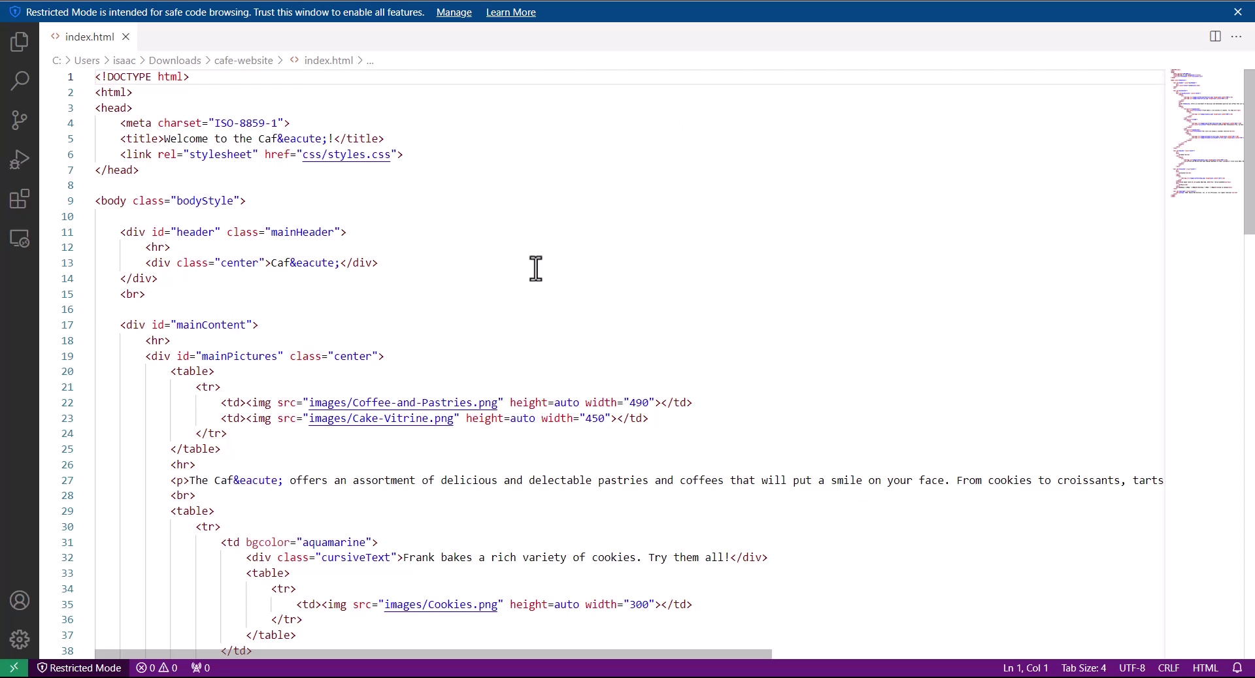
scroll(533, 264, "down", 3)
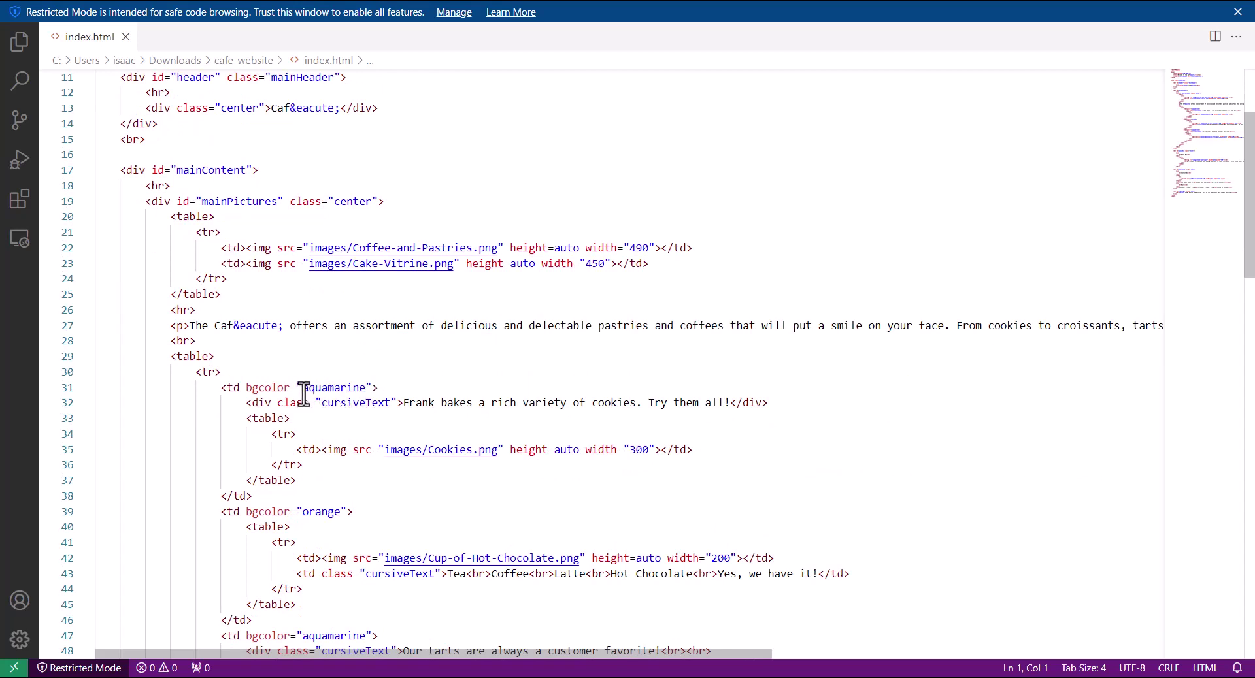
left_click_drag(302, 388, 369, 388)
type("gainsboro")
Set the bgcolor of the hot chocolate table cell to cornsilk.
scroll(412, 442, "down", 1)
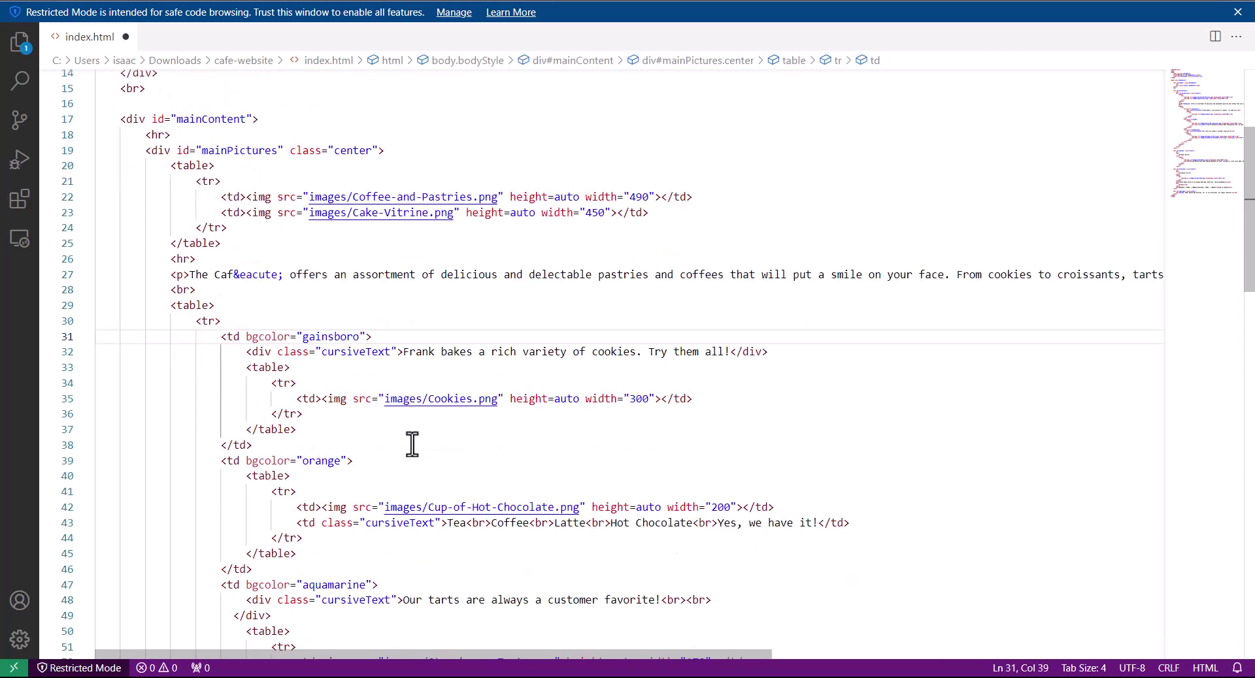
left_click(408, 445)
left_click_drag(336, 466, 301, 466)
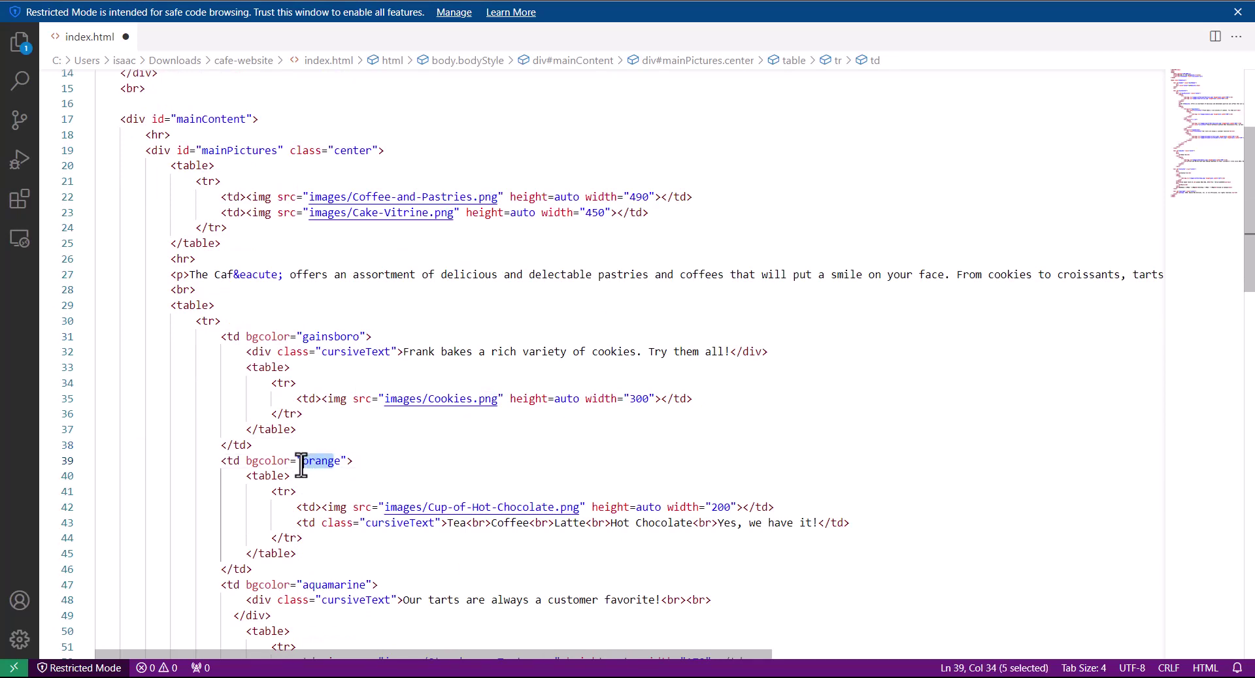
type("cornsilk")
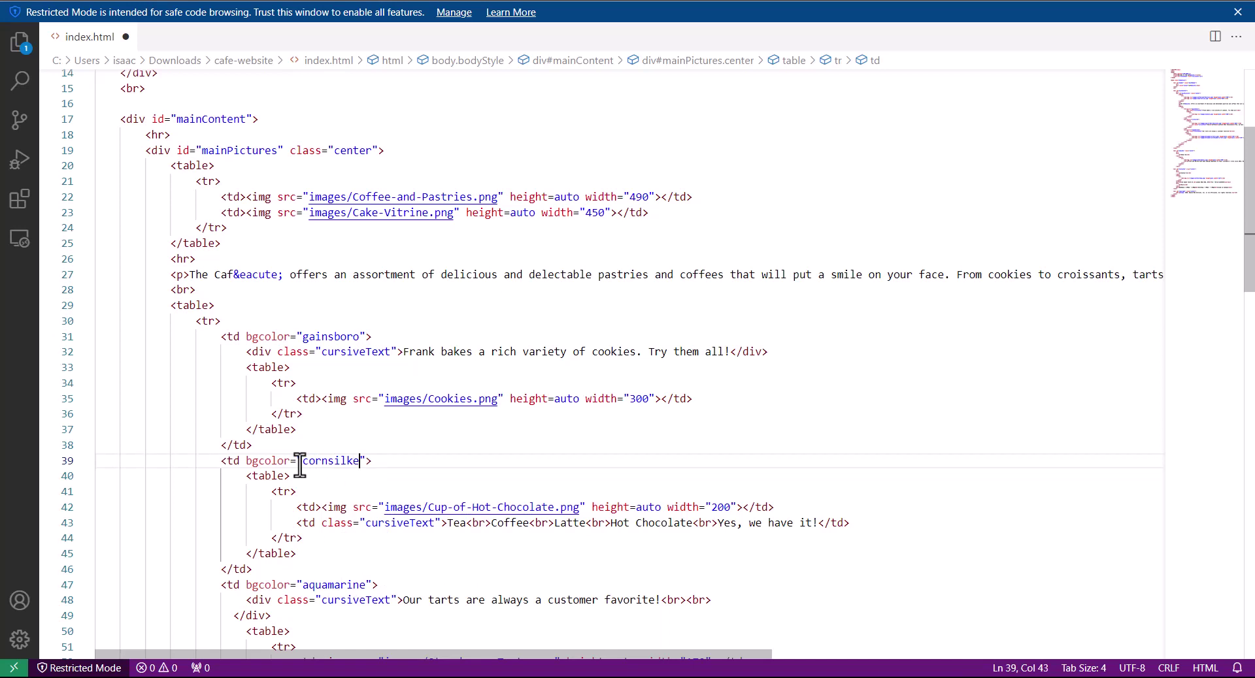
key("BackSpace")
Set the bgcolor of the tarts table cell to gainsboro and save index.html.
scroll(519, 467, "down", 1)
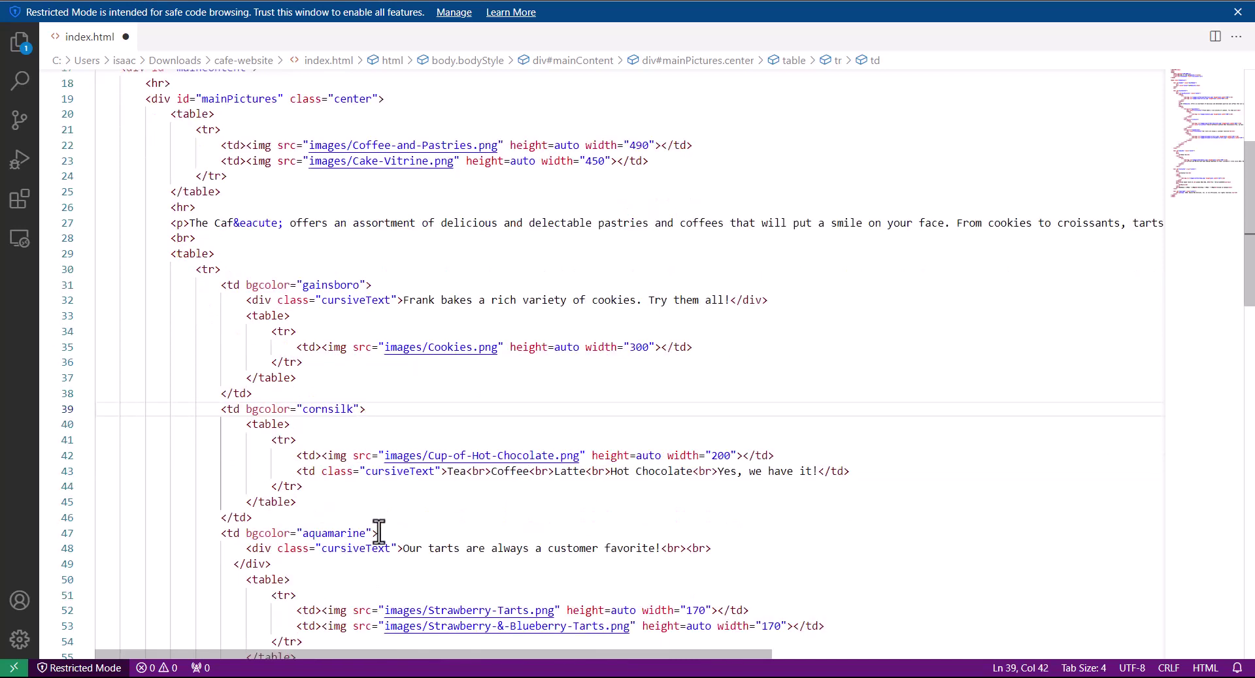
left_click_drag(365, 533, 302, 533)
type("gainsboro")
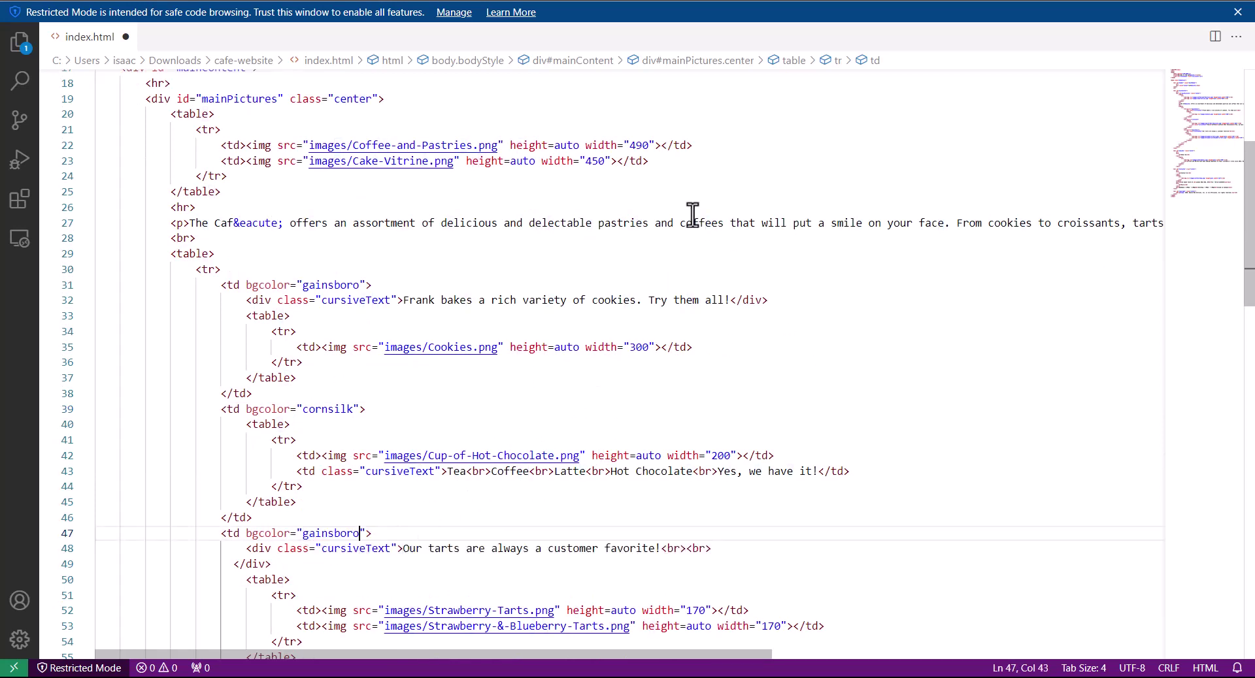
key("ctrl+s")
Switch back to the S3 console in Chrome, upload the edited index.html to cafe-website101, and close the upload status.
left_click(909, 659)
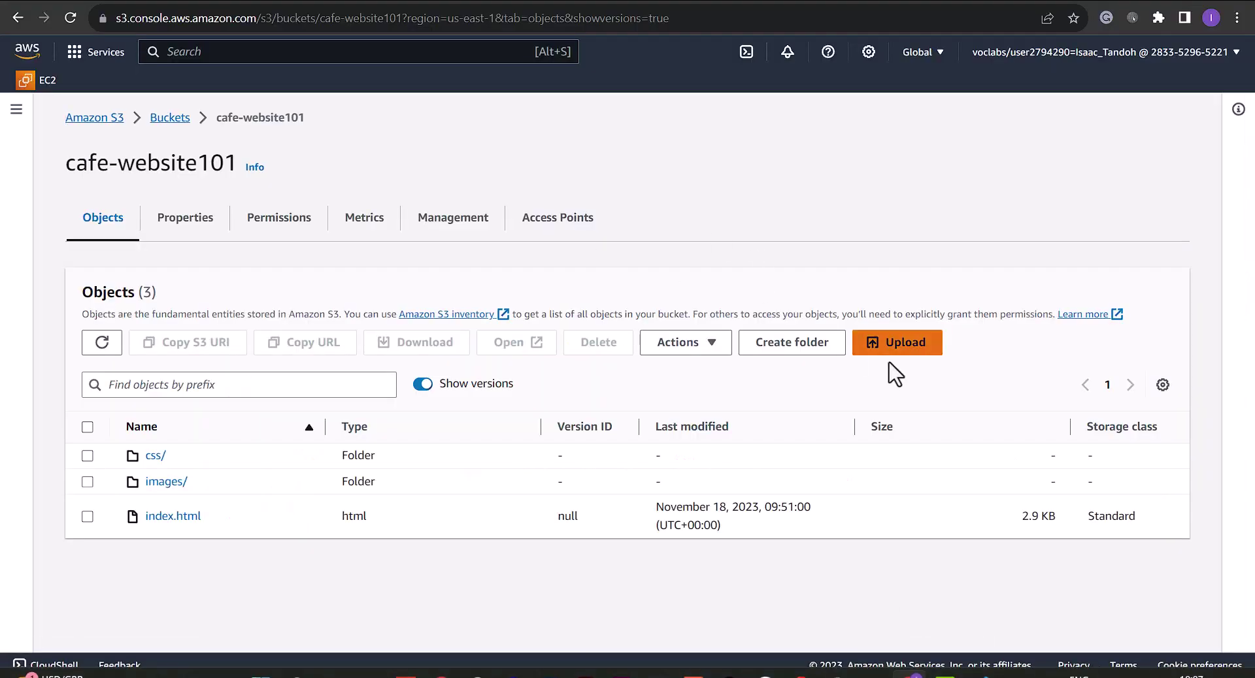
left_click(892, 346)
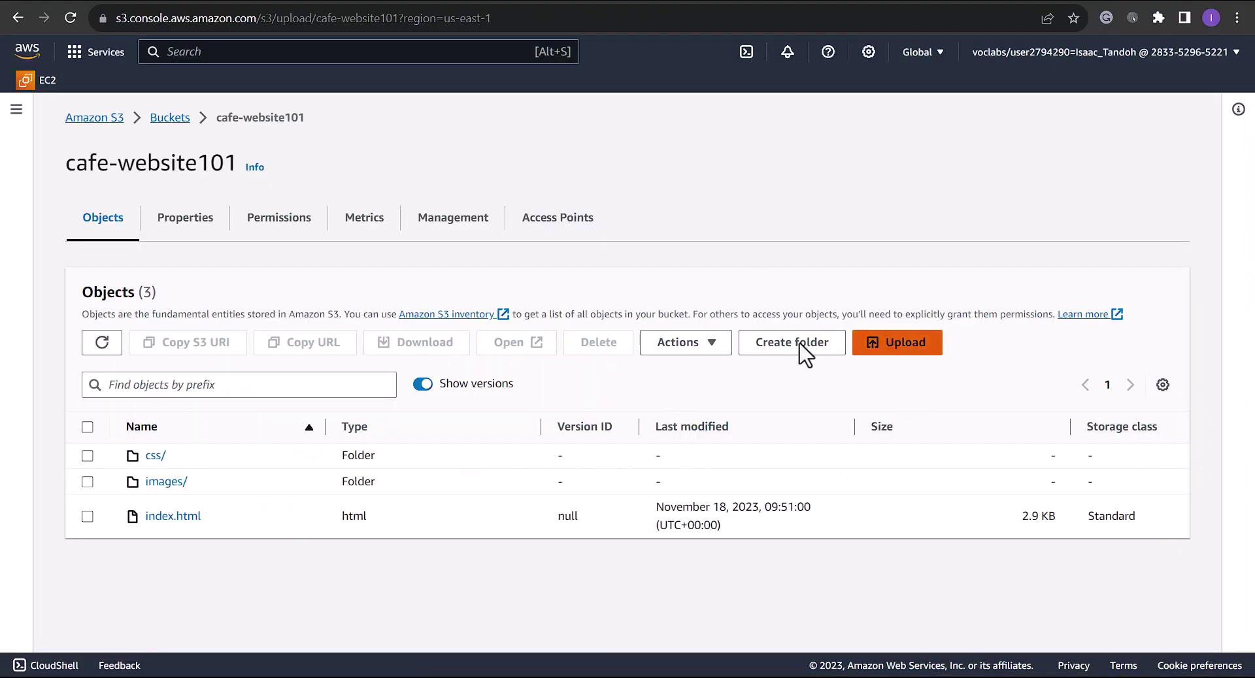
left_click(571, 340)
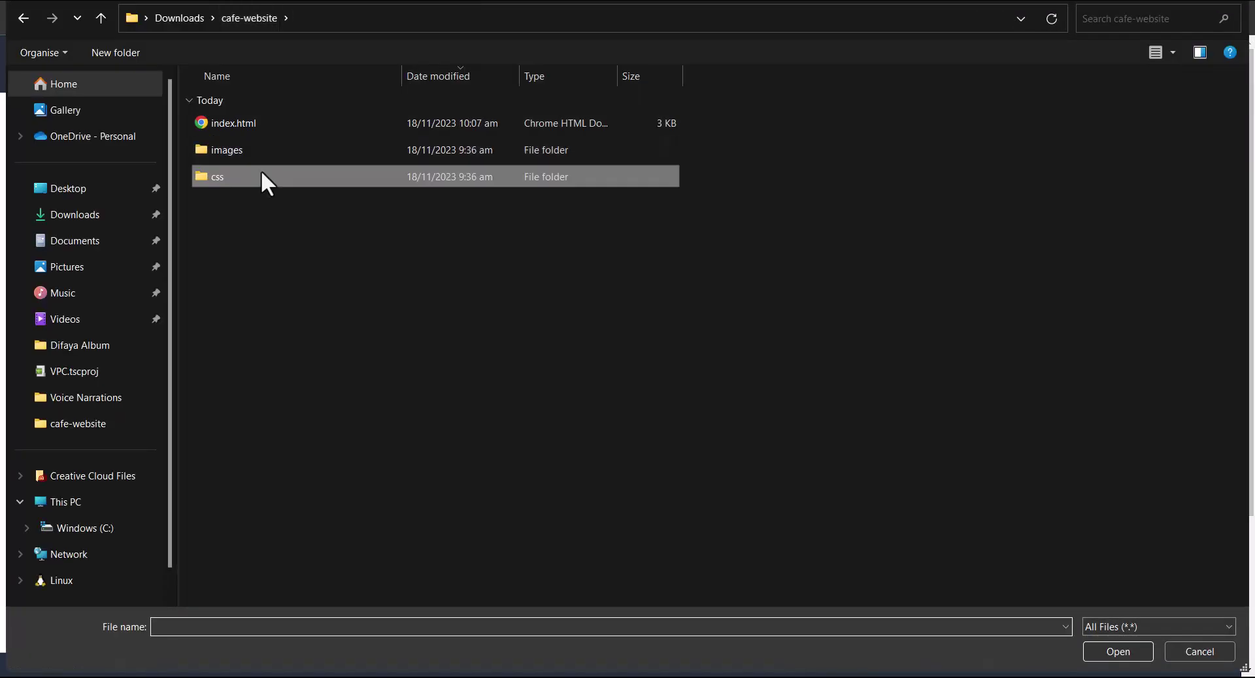
double_click(229, 128)
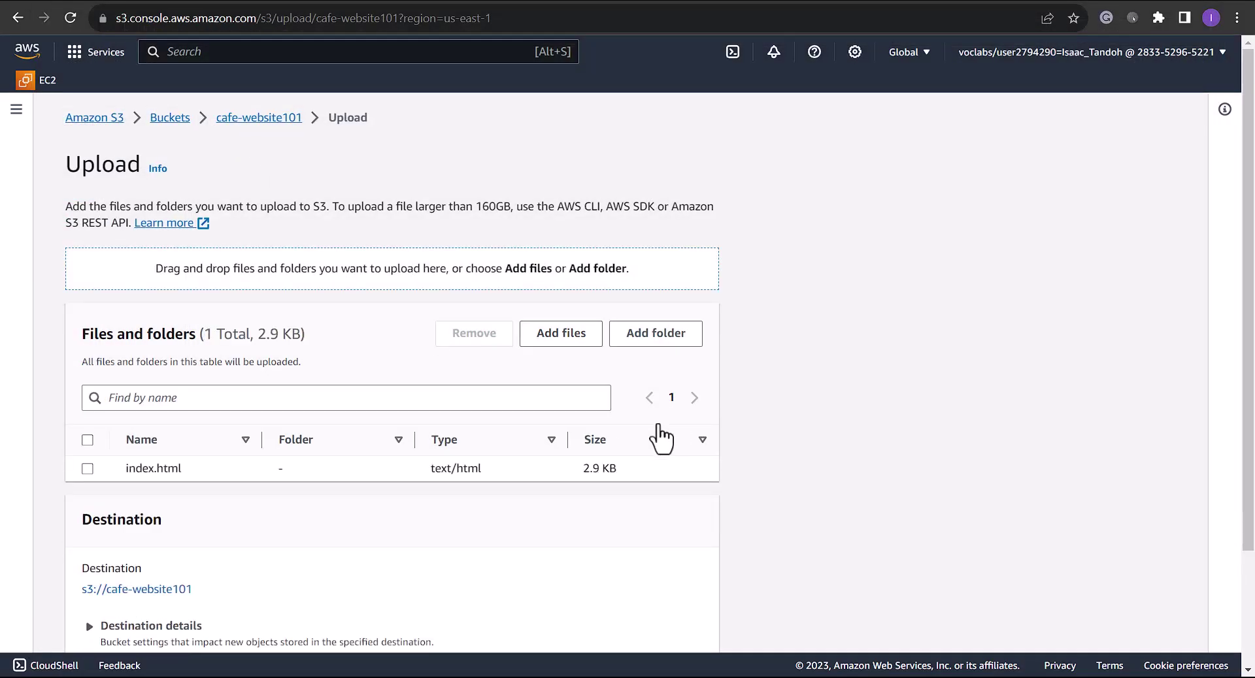
scroll(661, 439, "down", 3)
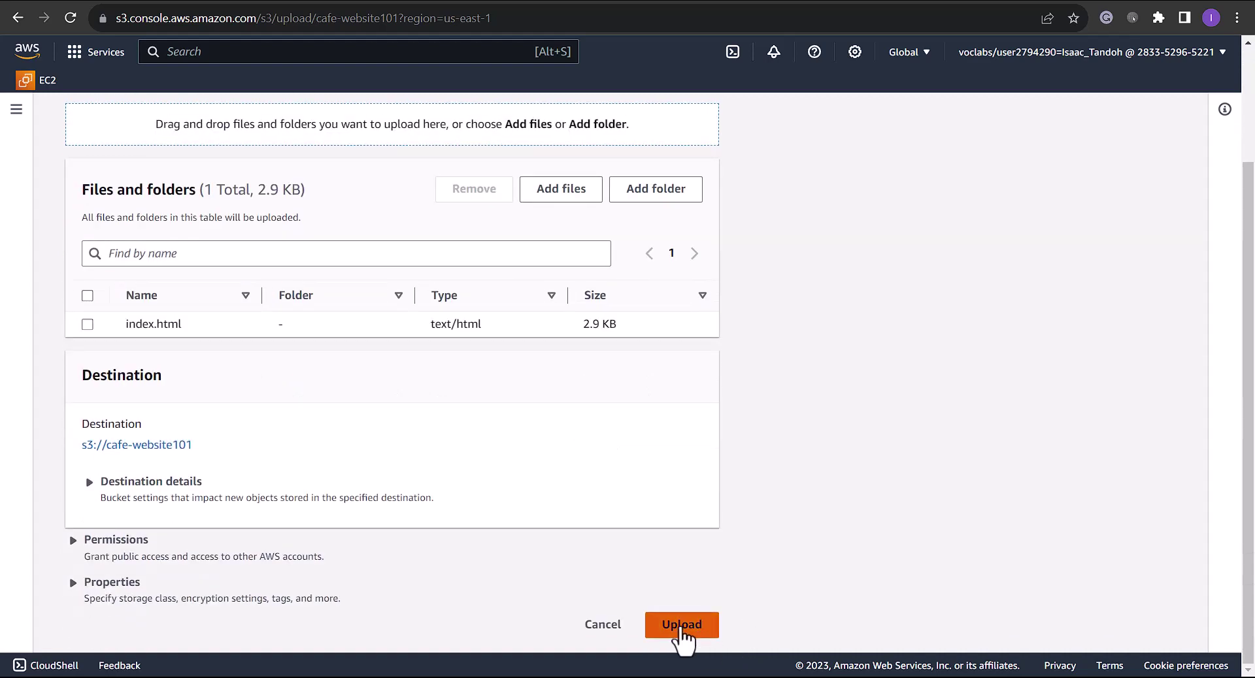
left_click(680, 624)
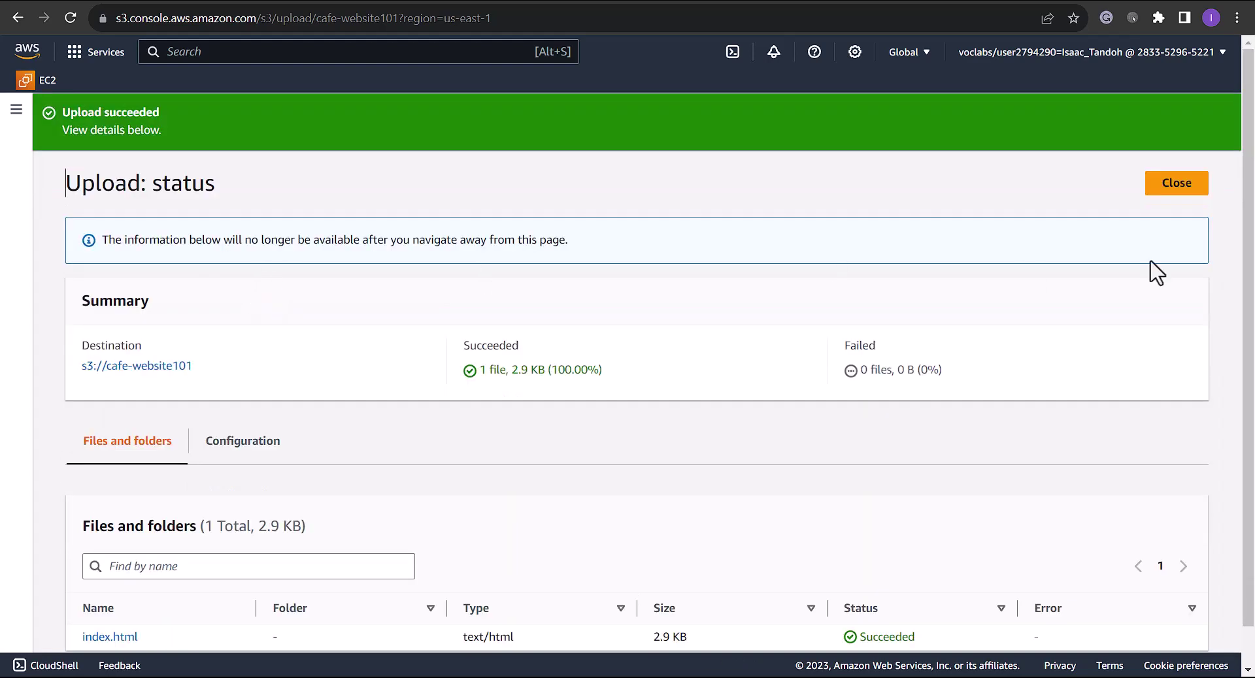
left_click(1178, 191)
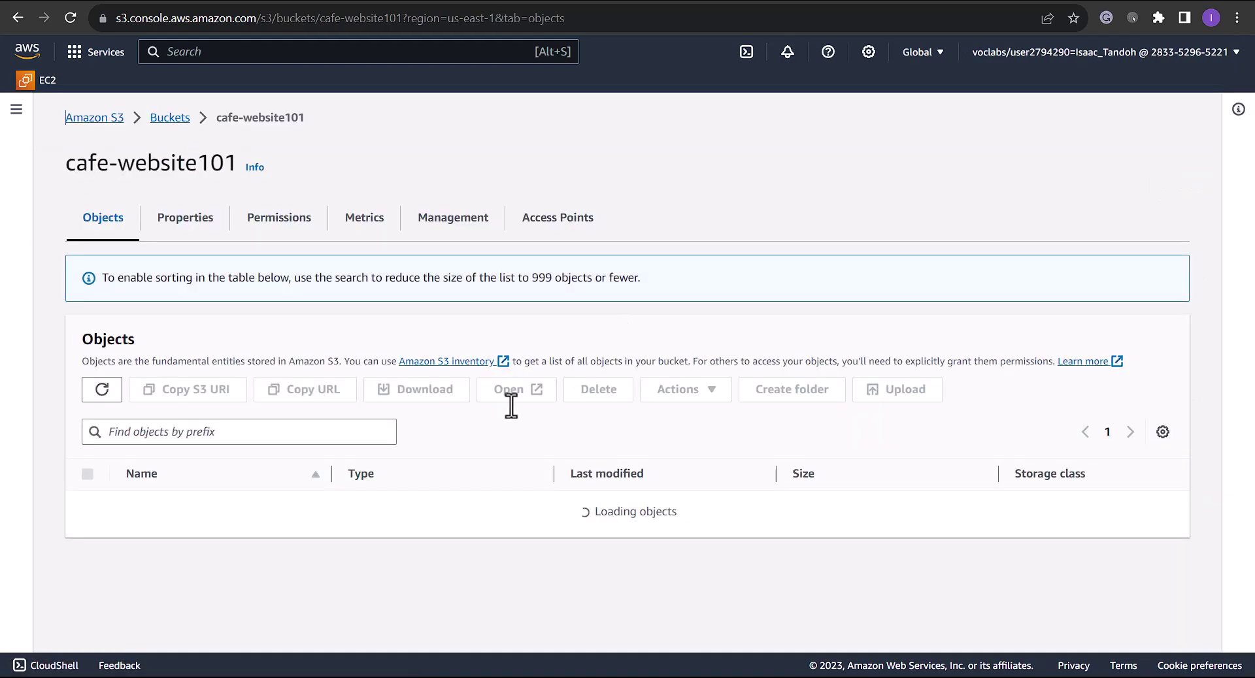
Display the object versions and compare the version IDs of the two index.html entries.
left_click(425, 385)
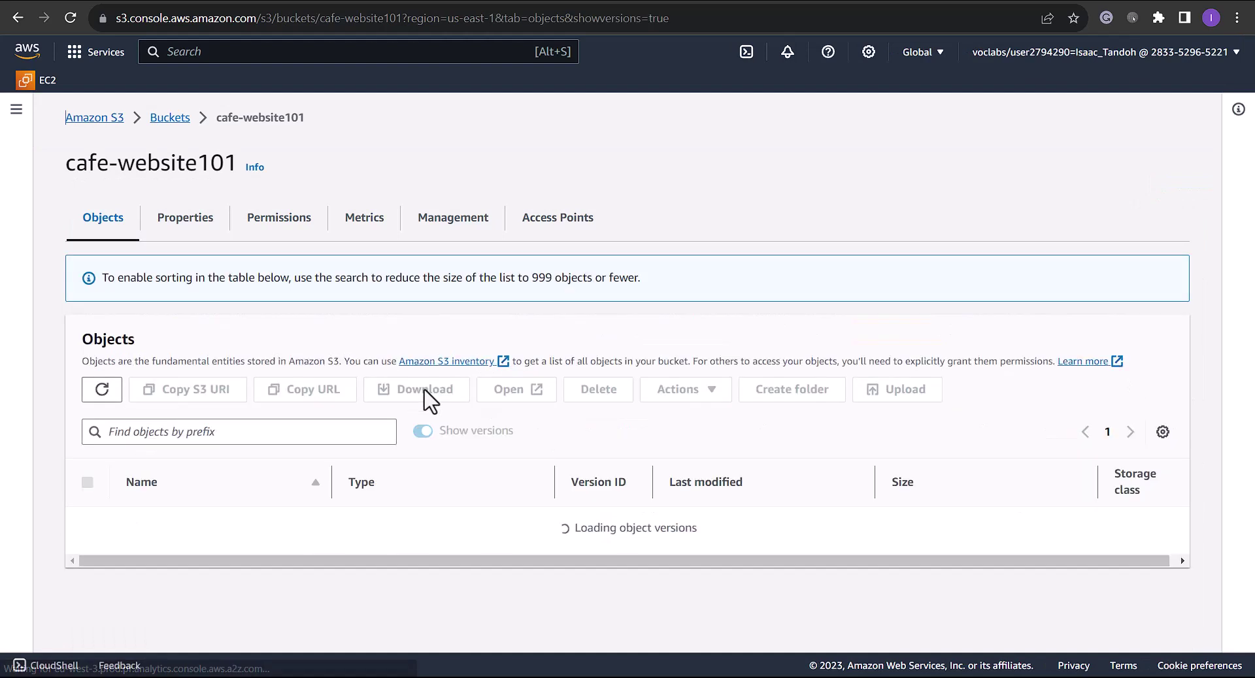
scroll(264, 457, "down", 1)
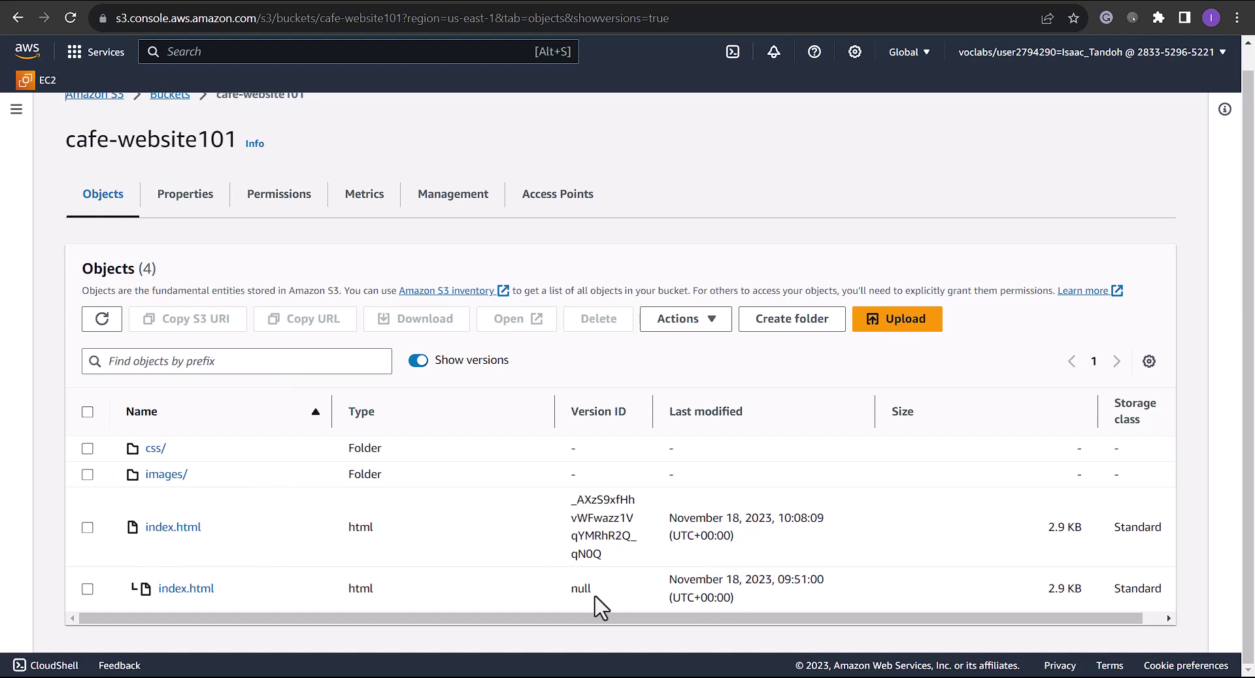
left_click_drag(592, 594, 567, 597)
left_click(575, 602)
left_click_drag(605, 559, 566, 495)
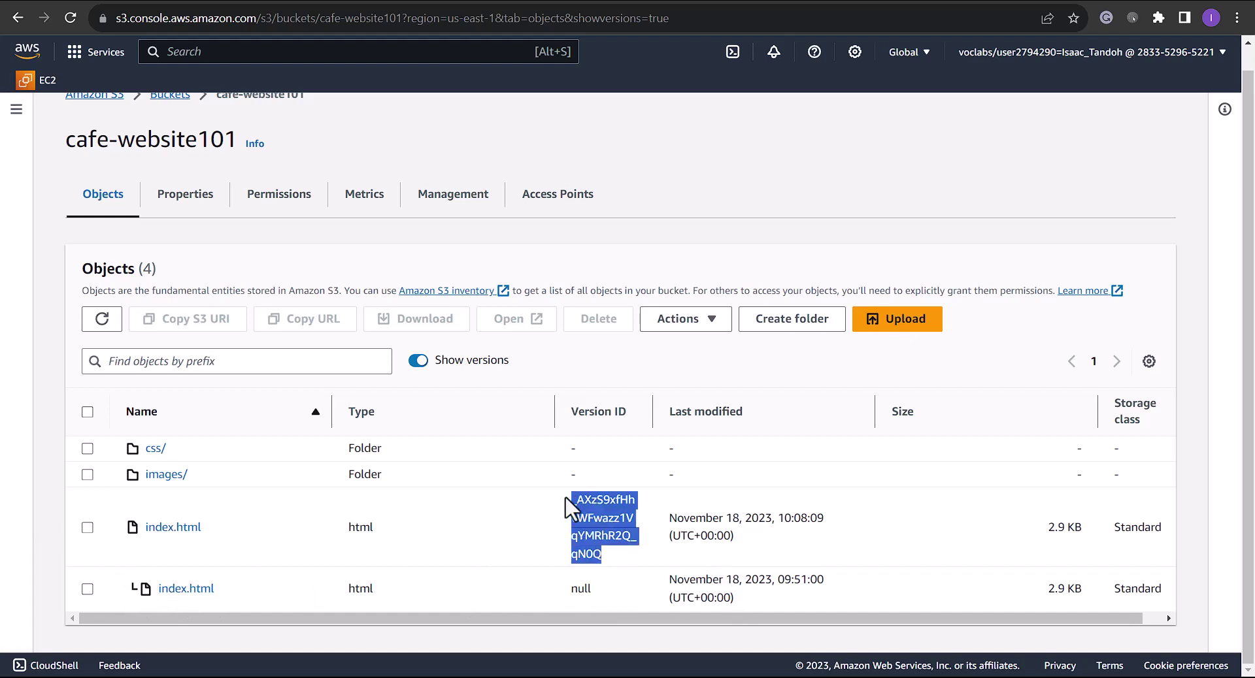
left_click(525, 545)
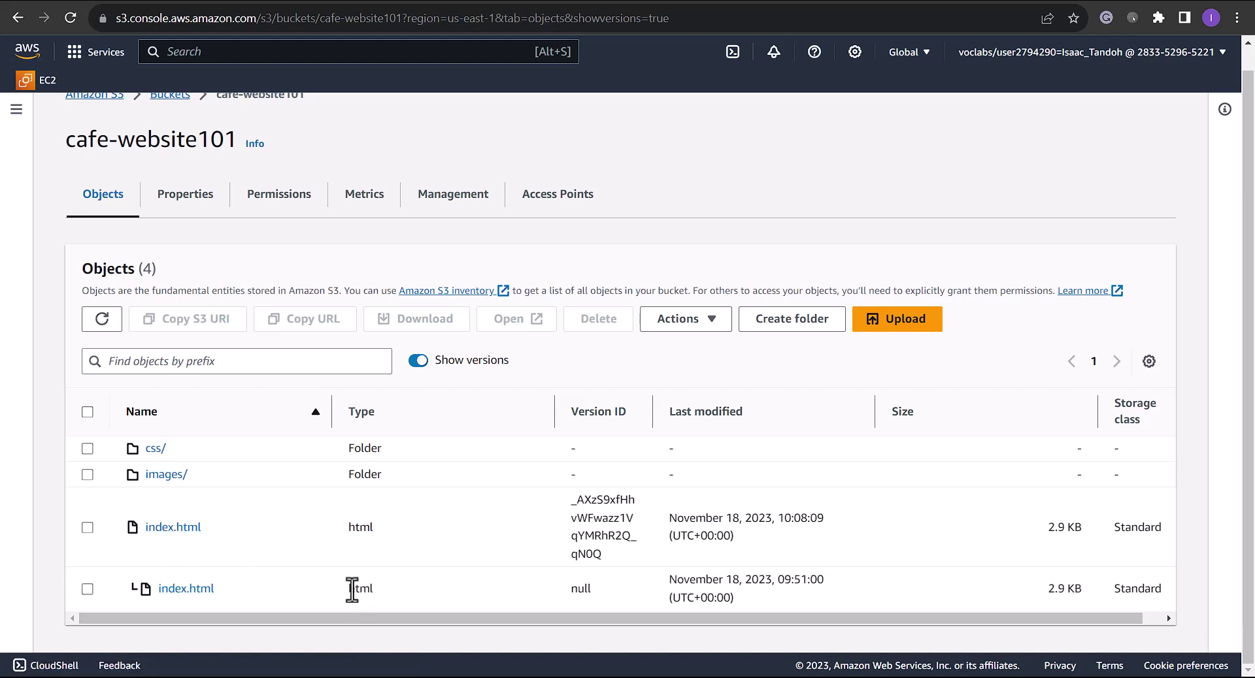
left_click(87, 527)
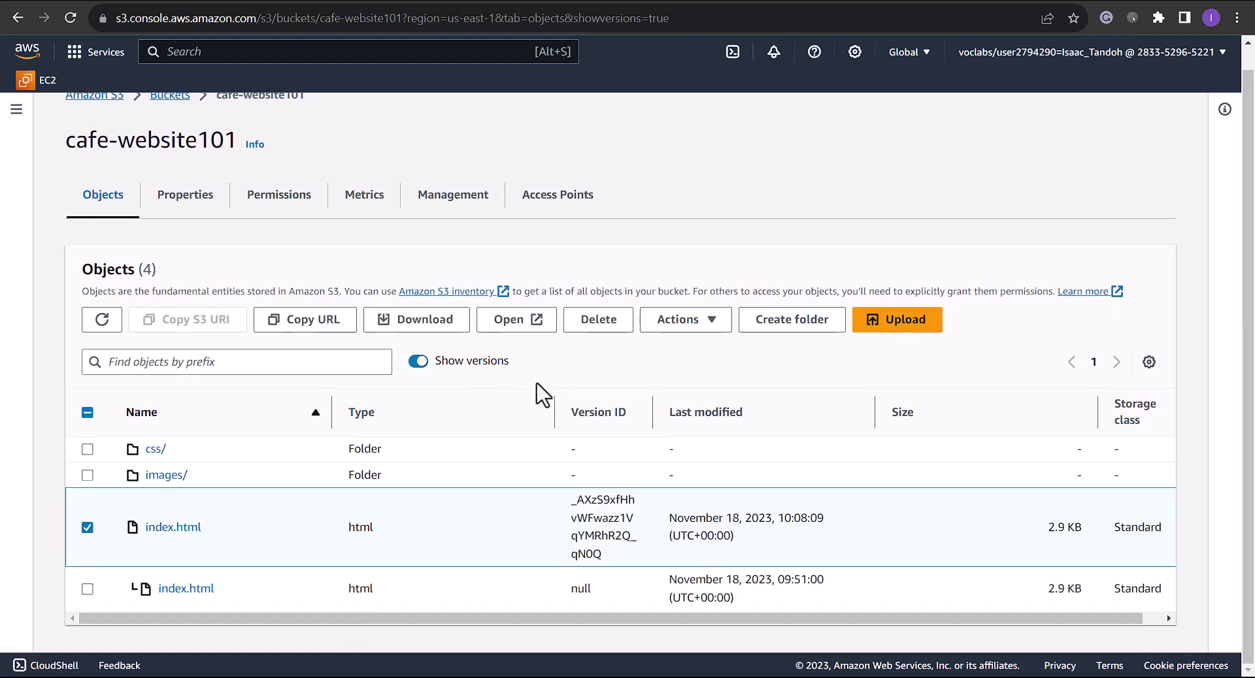
left_click(88, 528)
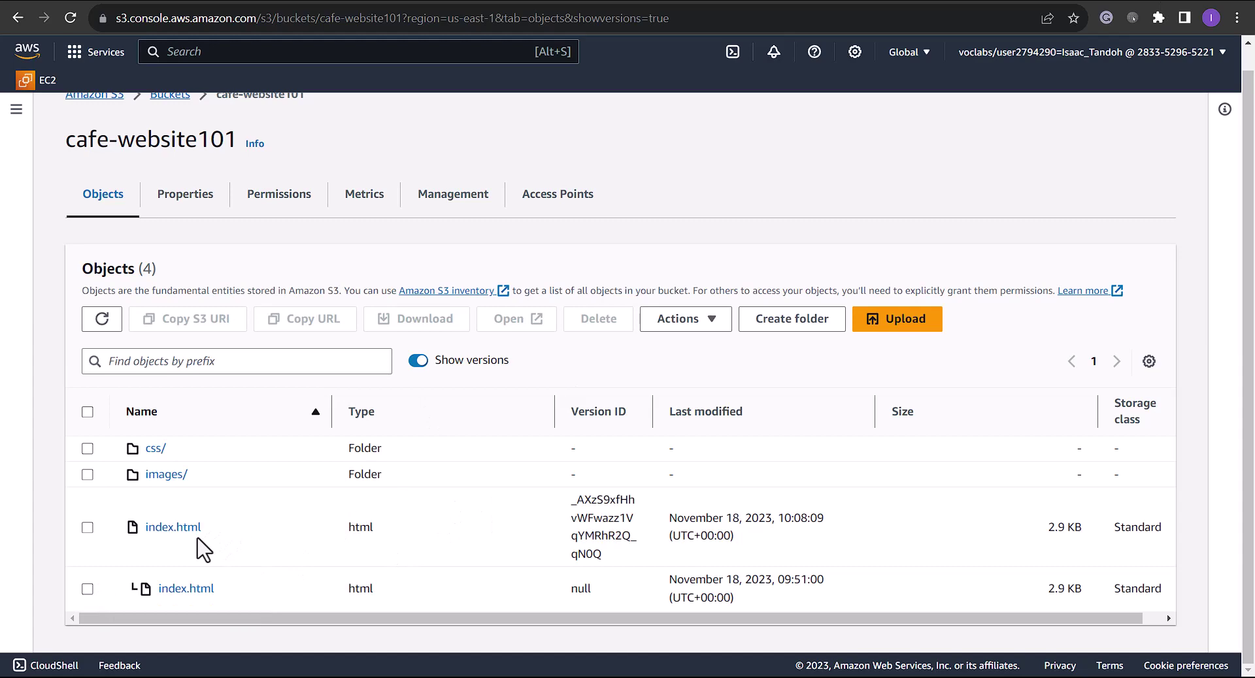
Reload the hosted café website and inspect the background colours of its three product sections.
left_click(1099, 0)
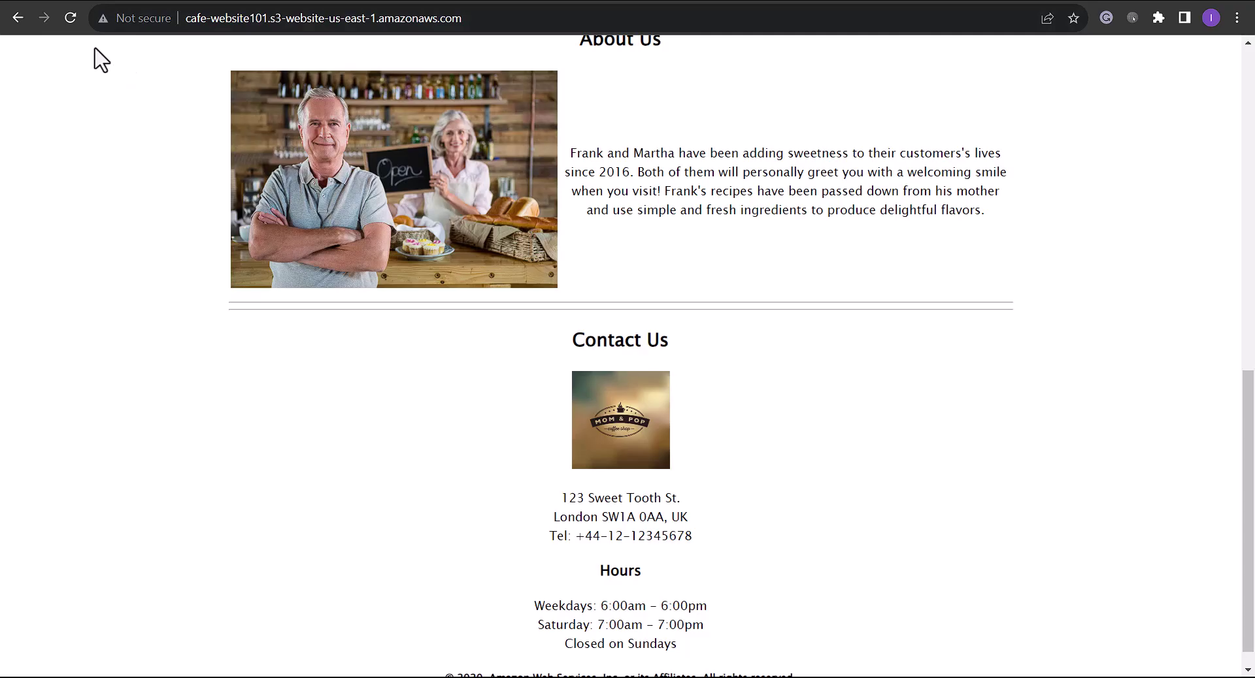
left_click(70, 17)
scroll(555, 314, "down", 4)
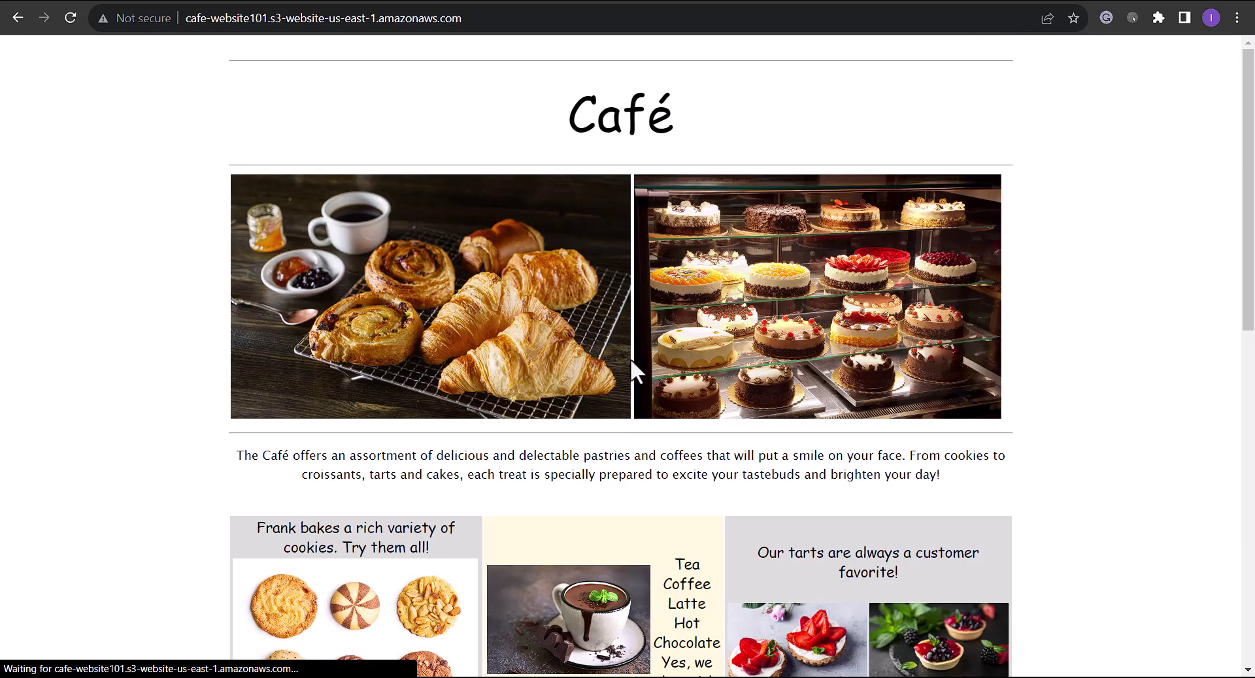
scroll(608, 400, "down", 5)
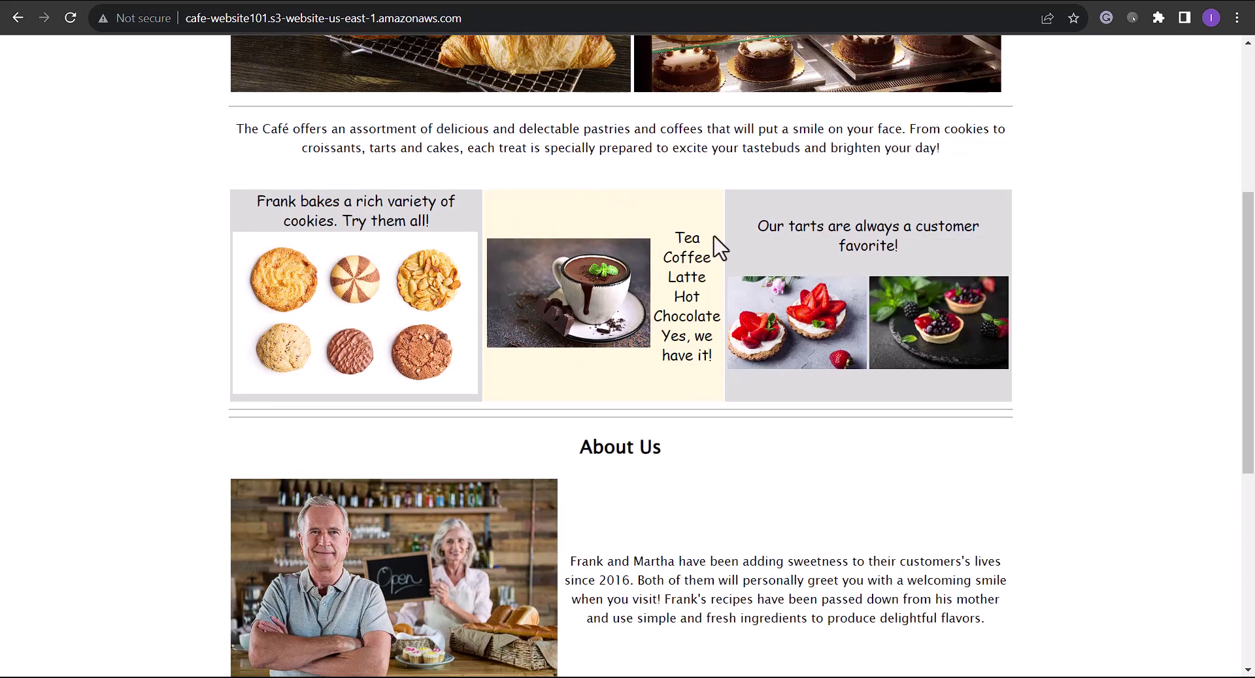
scroll(533, 331, "up", 5)
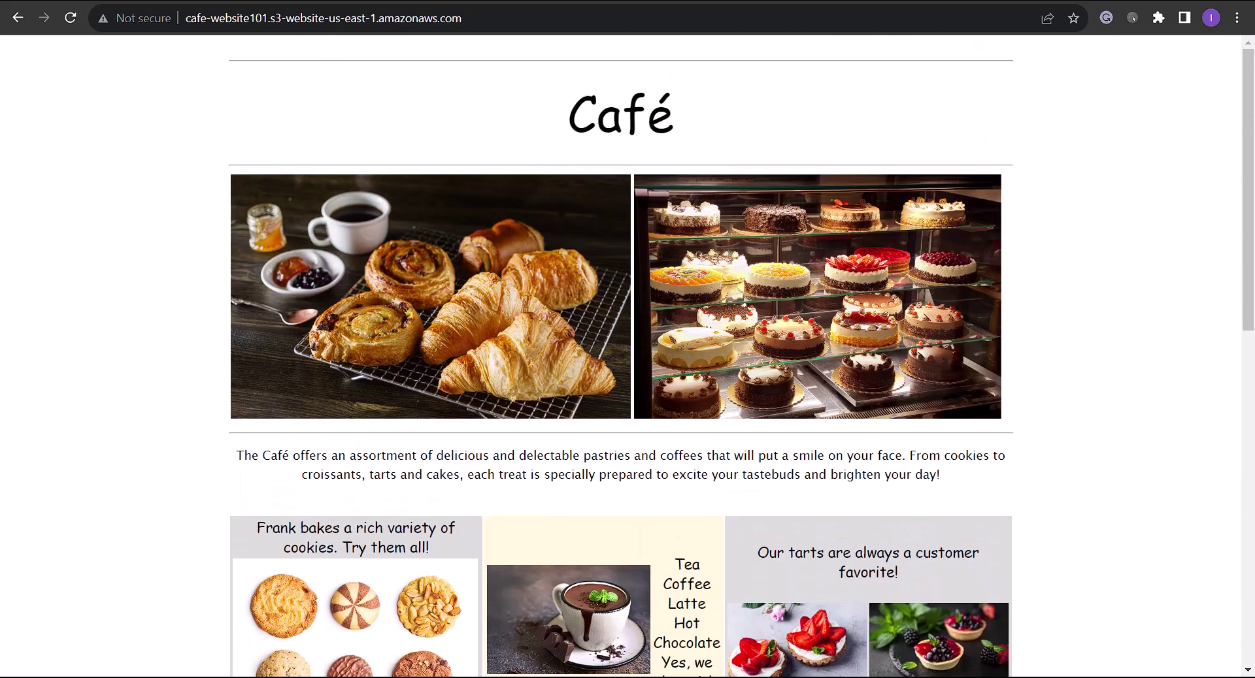
Return to the bucket in the S3 console, permanently delete the newest version of index.html with the confirmation "permanently delete", and close the status page.
left_click(313, 1)
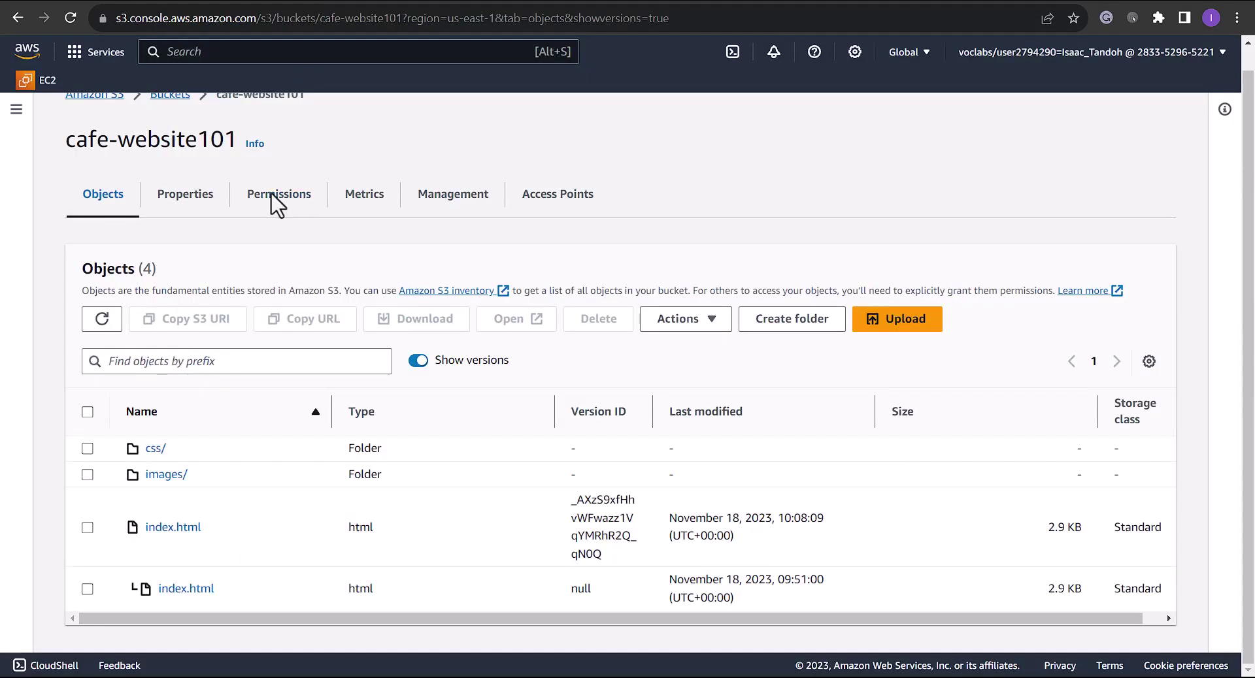
left_click(88, 528)
left_click(598, 318)
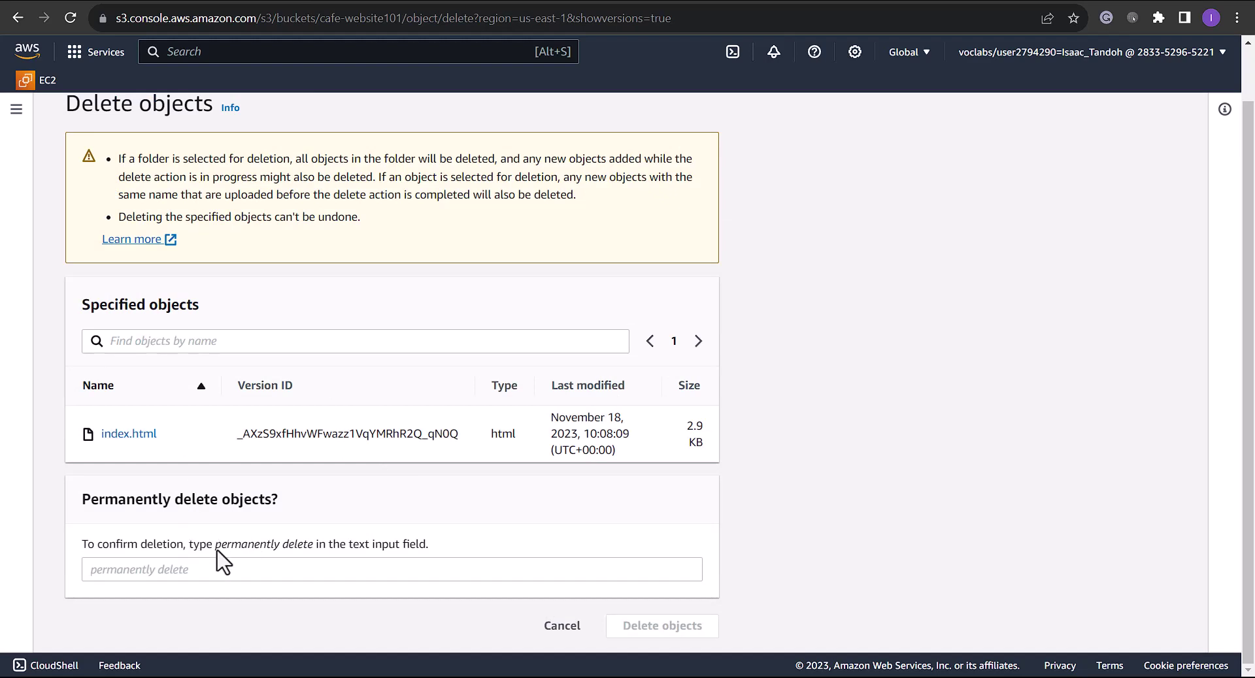
left_click_drag(216, 549, 306, 554)
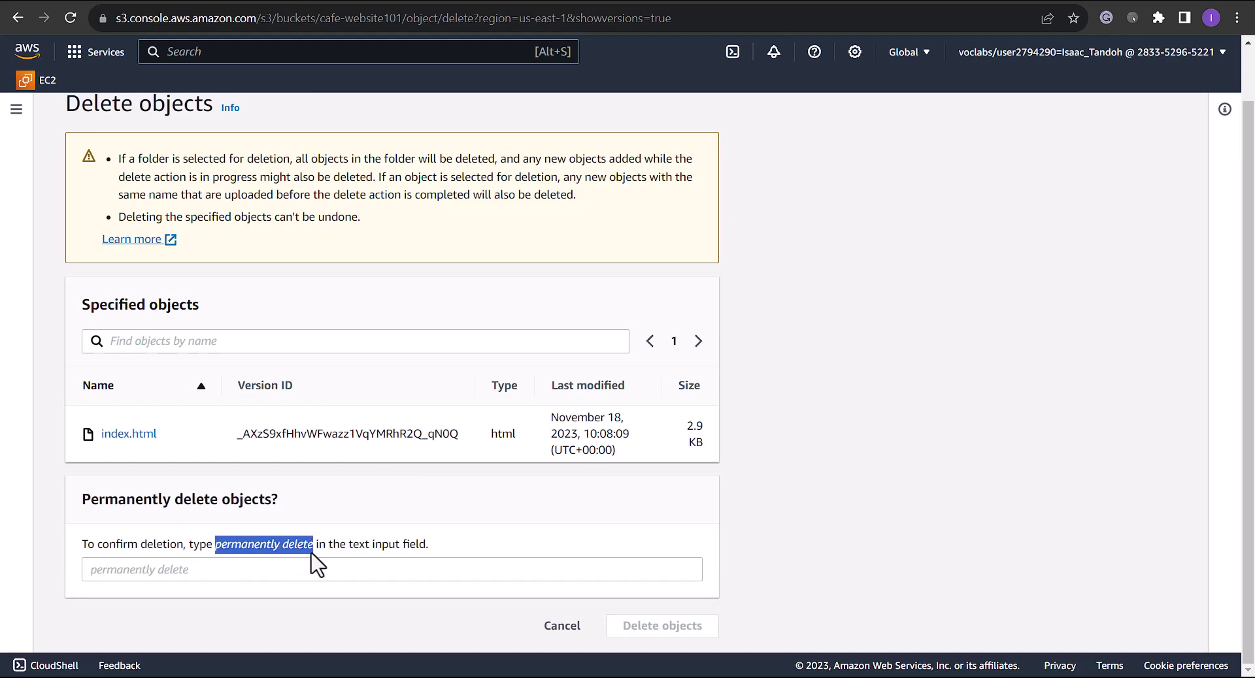
left_click(204, 578)
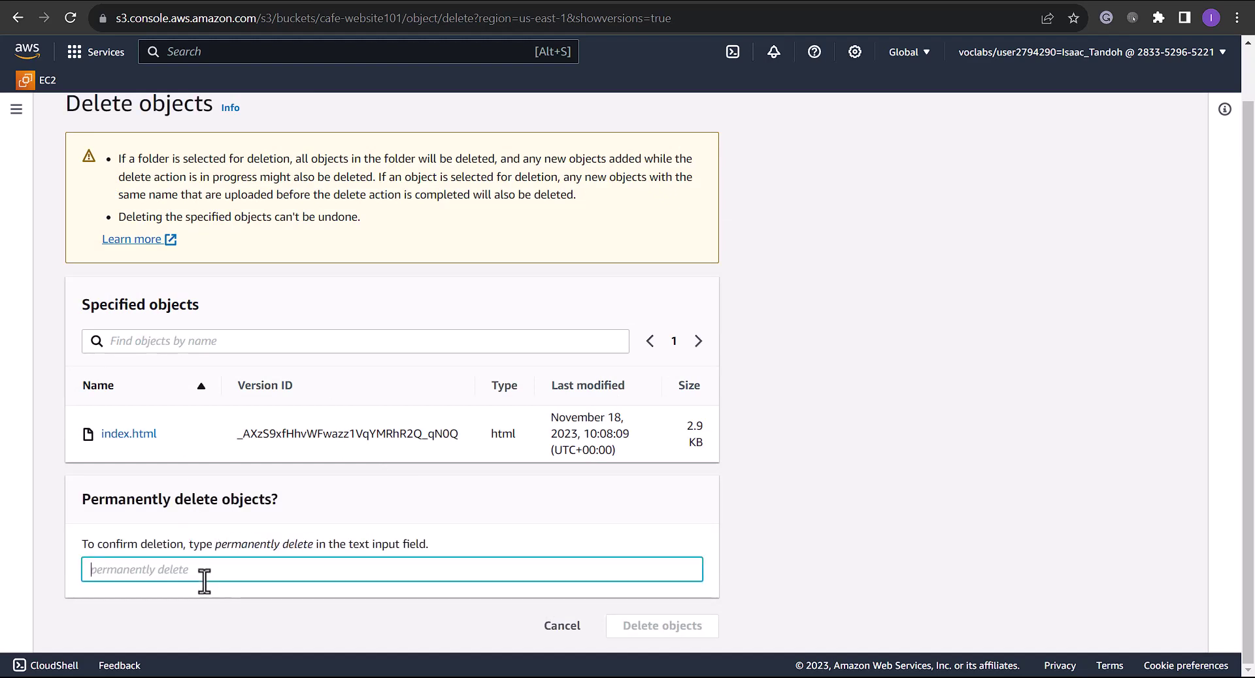
type("permanently delete")
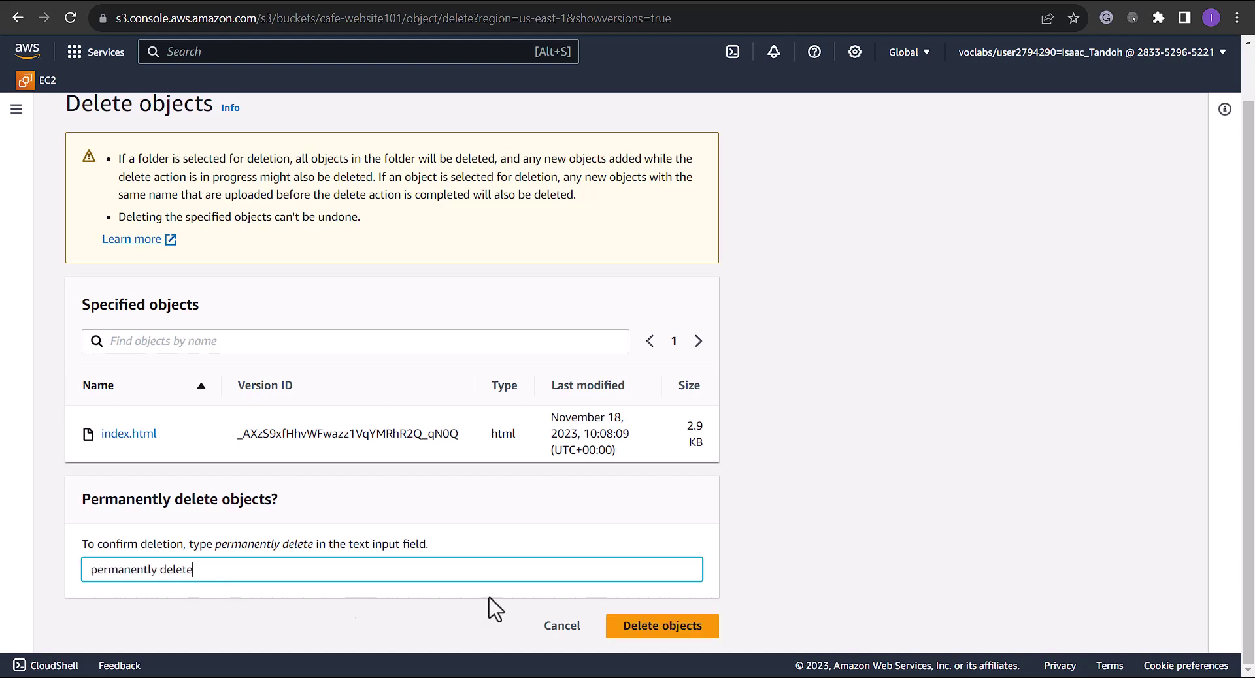
left_click(686, 627)
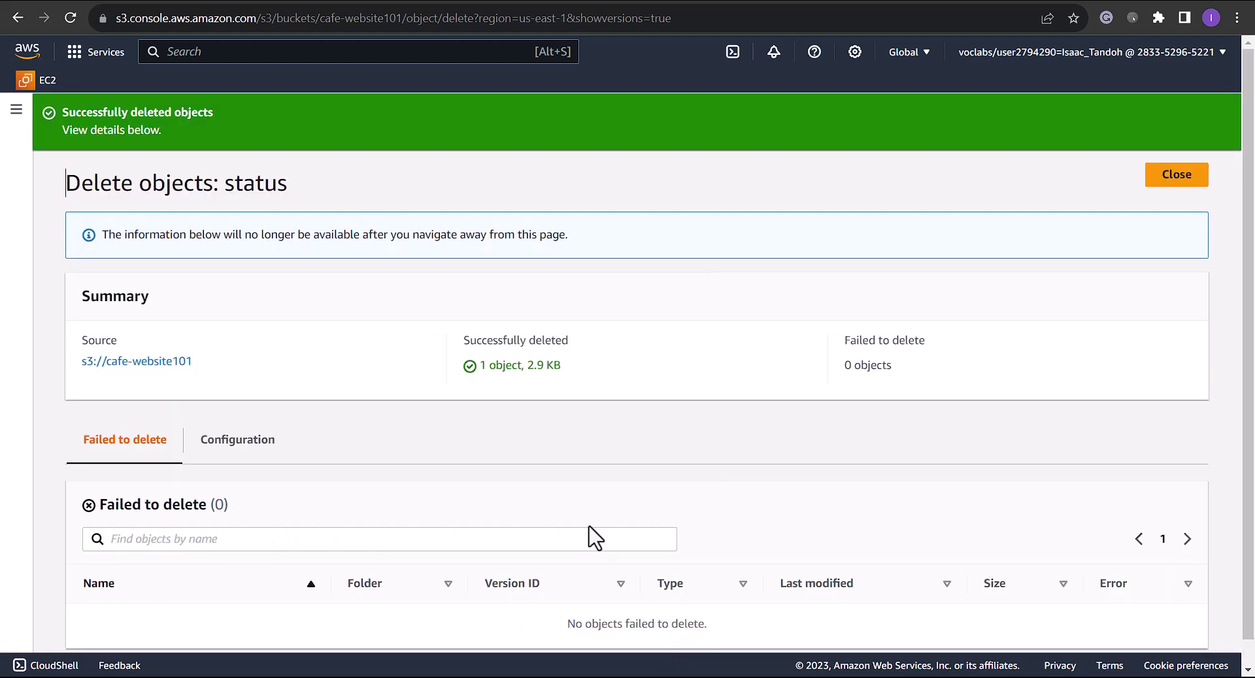
scroll(591, 536, "down", 1)
scroll(1100, 344, "up", 1)
left_click(1170, 178)
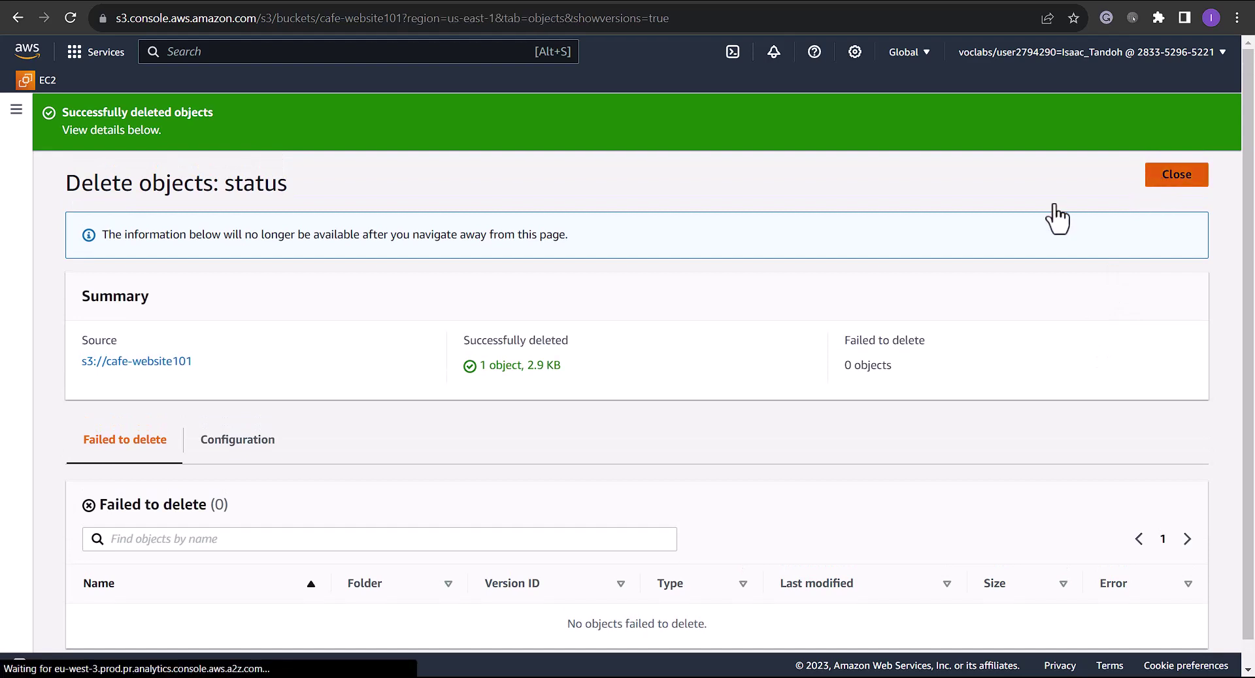
Check the version ID of the remaining index.html, reload the hosted café website, and inspect the background colours of its product sections.
scroll(516, 422, "down", 1)
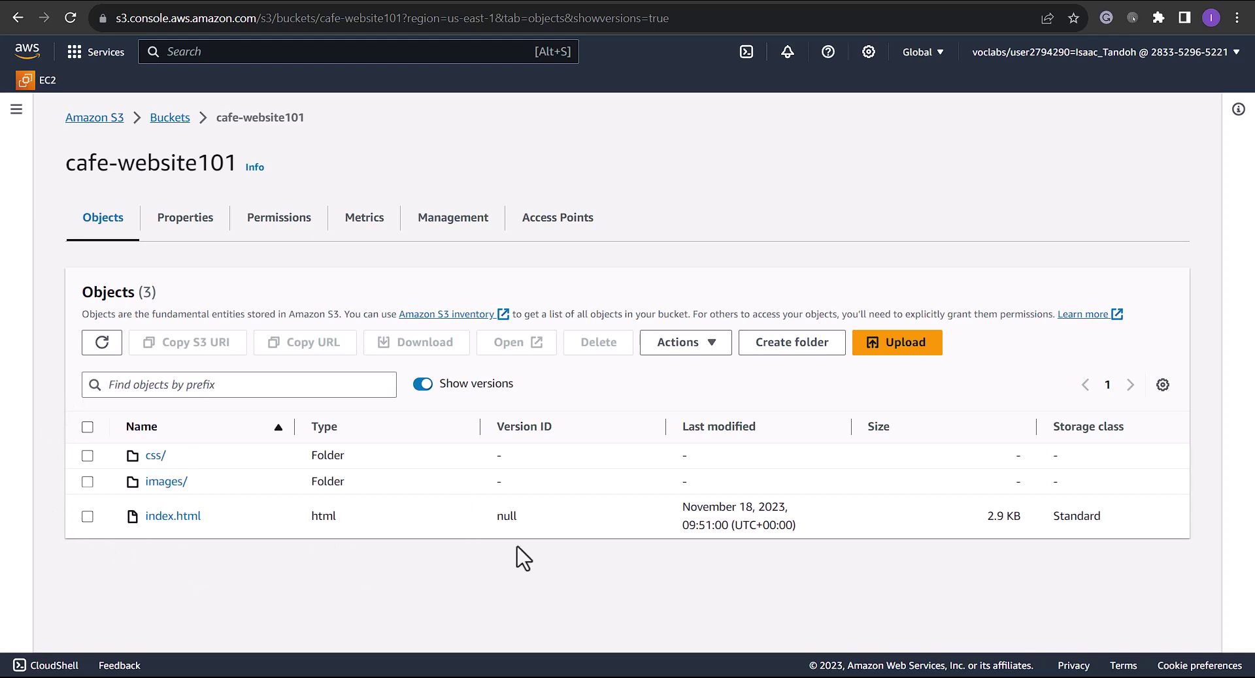
left_click_drag(502, 528, 511, 526)
left_click(532, 539)
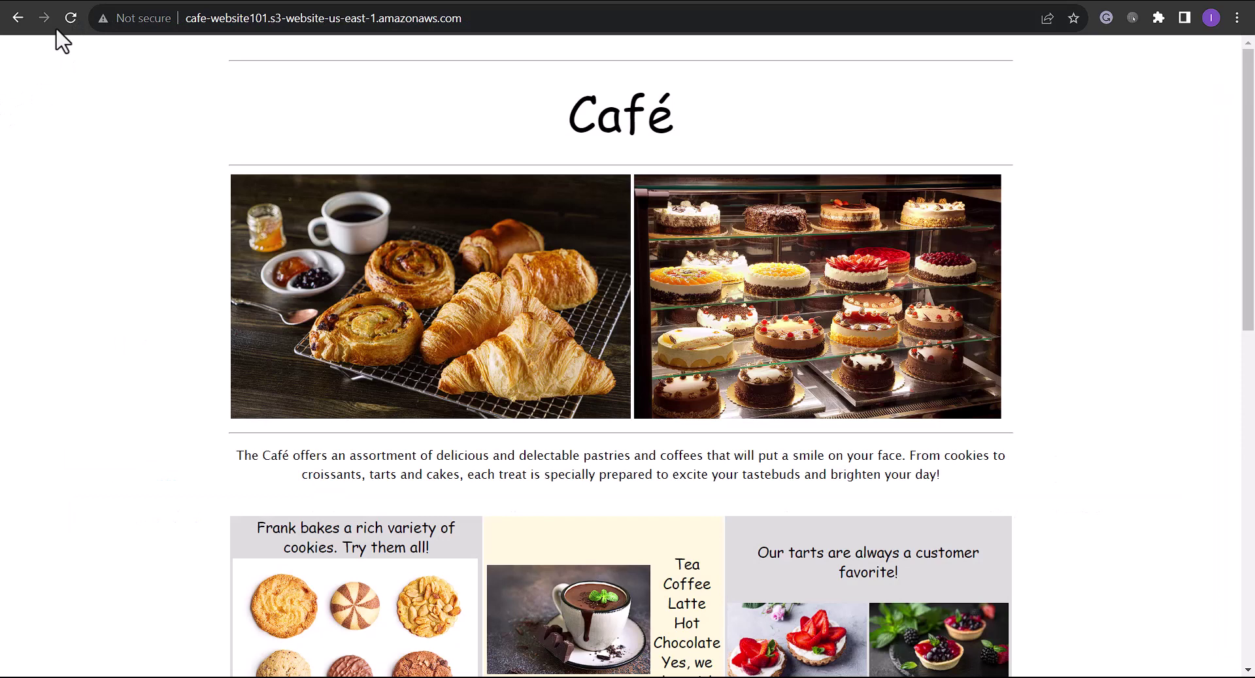
left_click(66, 20)
scroll(981, 398, "down", 1)
scroll(397, 500, "down", 2)
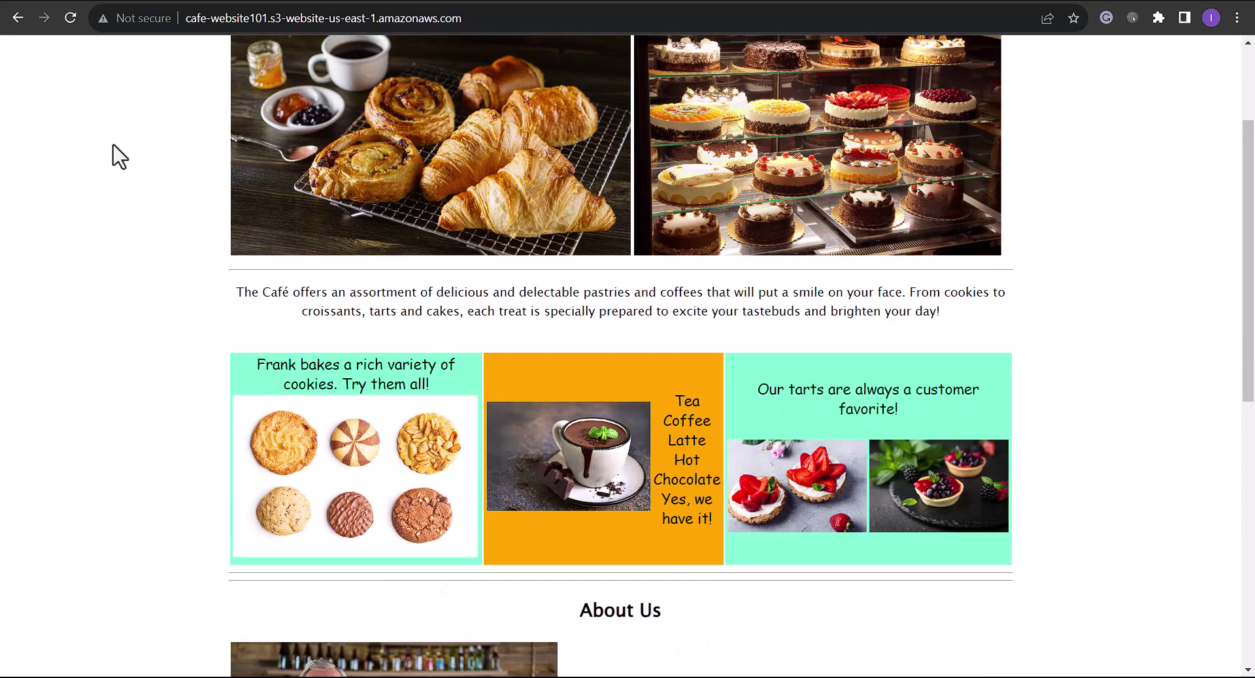
Return to the S3 console, hide the object versions, delete index.html with the confirmation "delete", and close the deletion status.
left_click(189, 0)
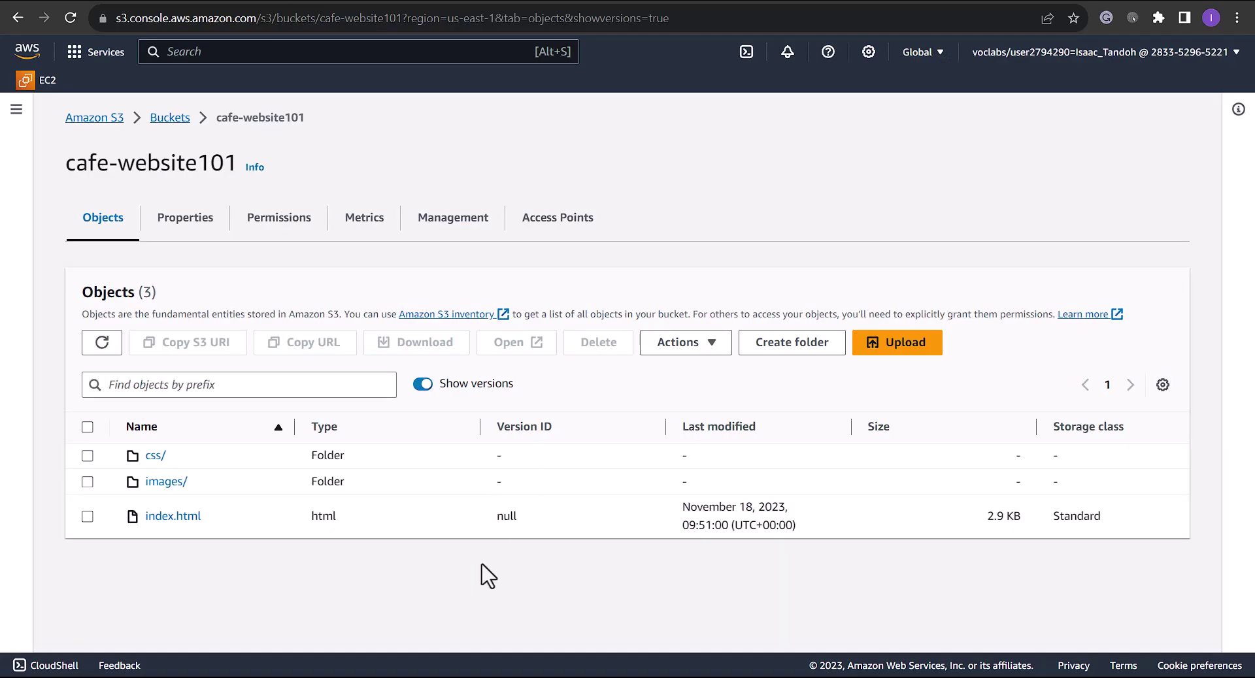
left_click(87, 516)
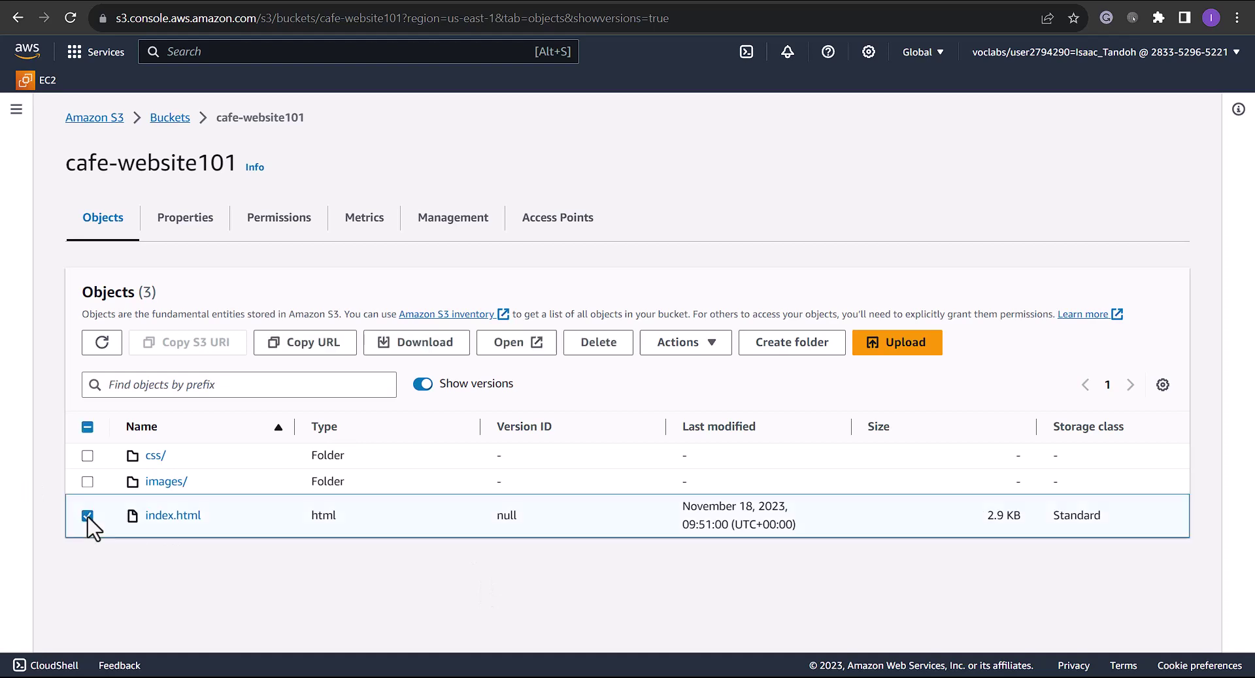
left_click(425, 387)
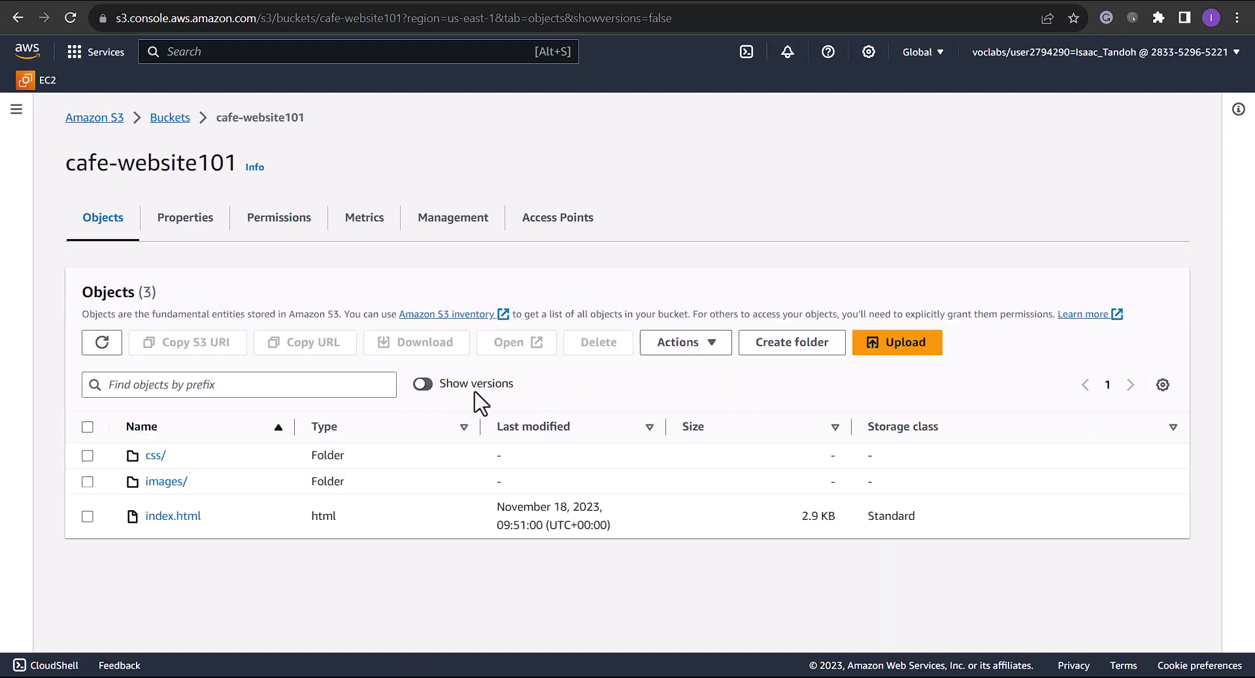
left_click(88, 516)
left_click(599, 342)
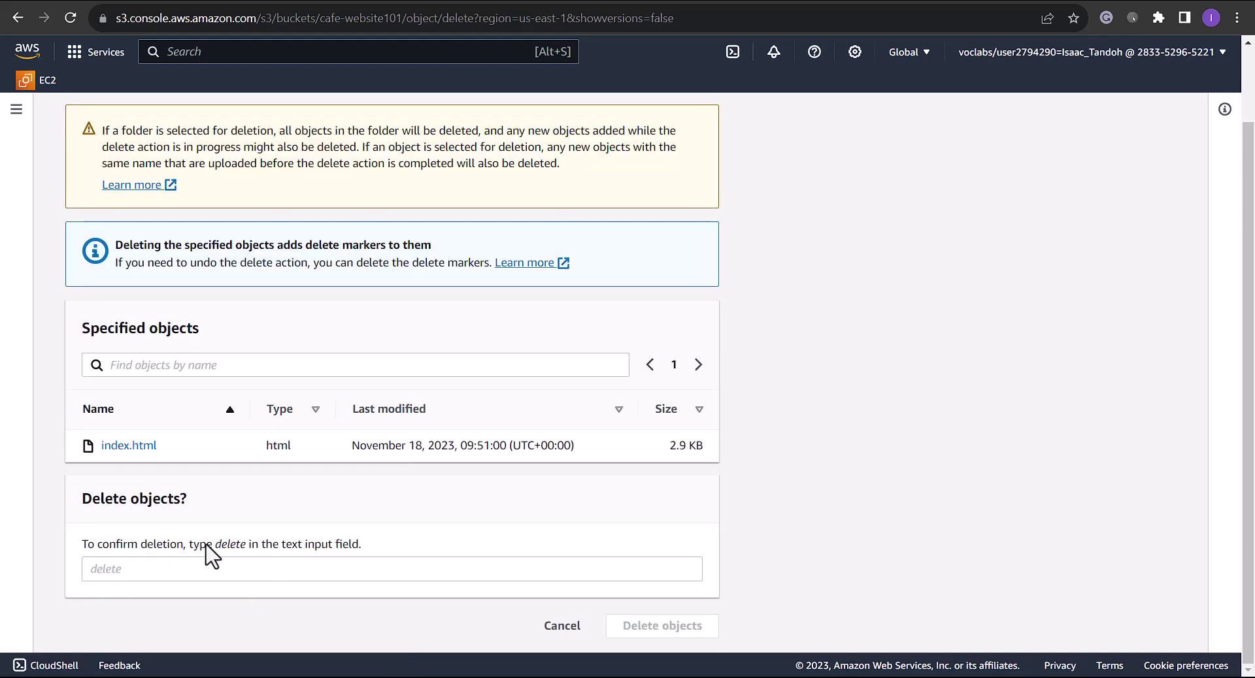
left_click_drag(217, 549, 244, 552)
key("ctrl+c")
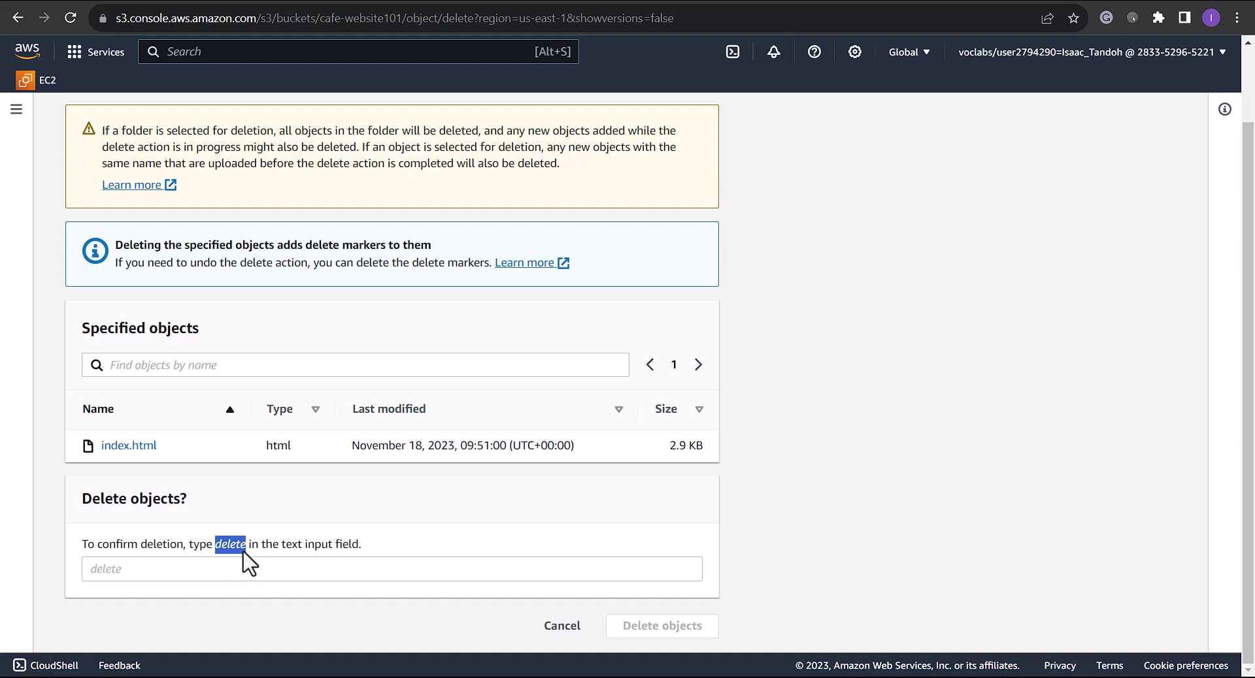
left_click(204, 568)
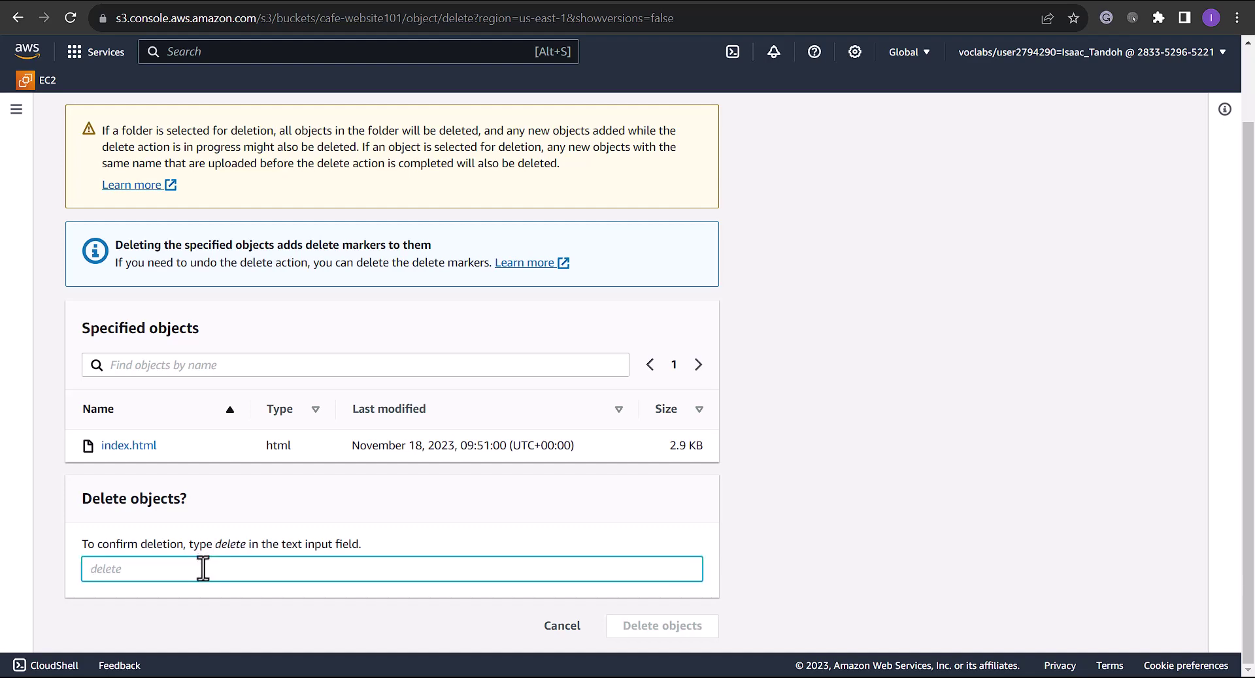
key("ctrl+v")
left_click(663, 626)
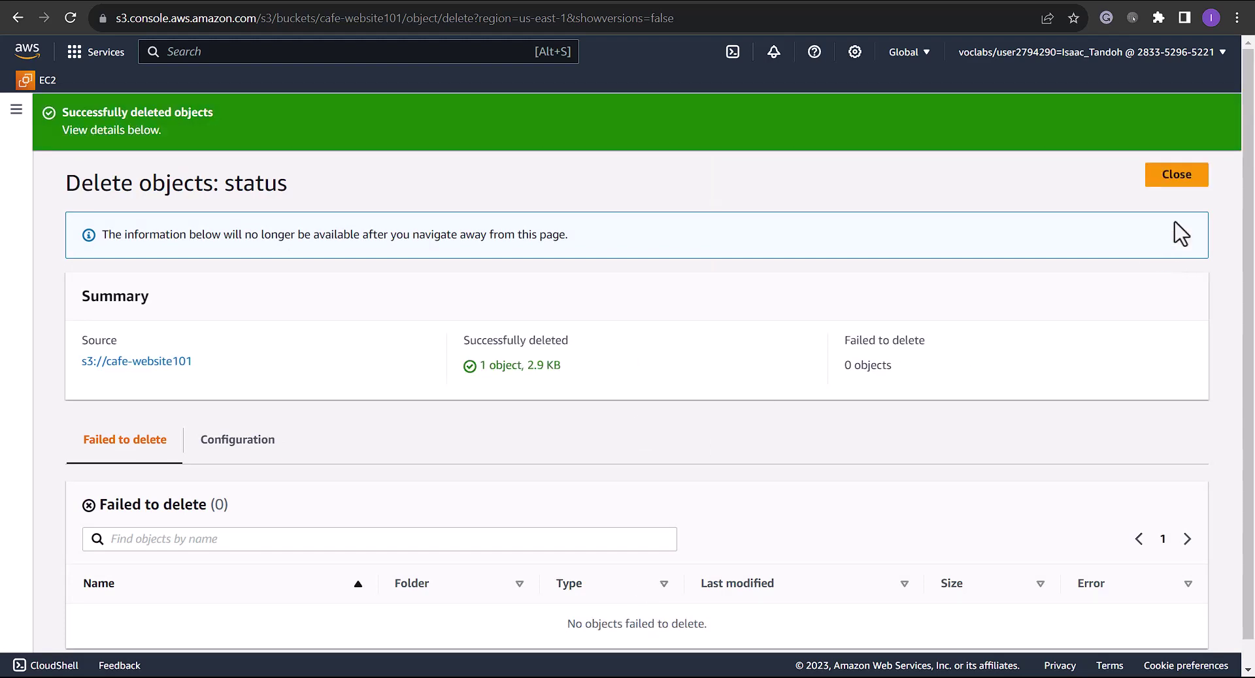
left_click(1176, 175)
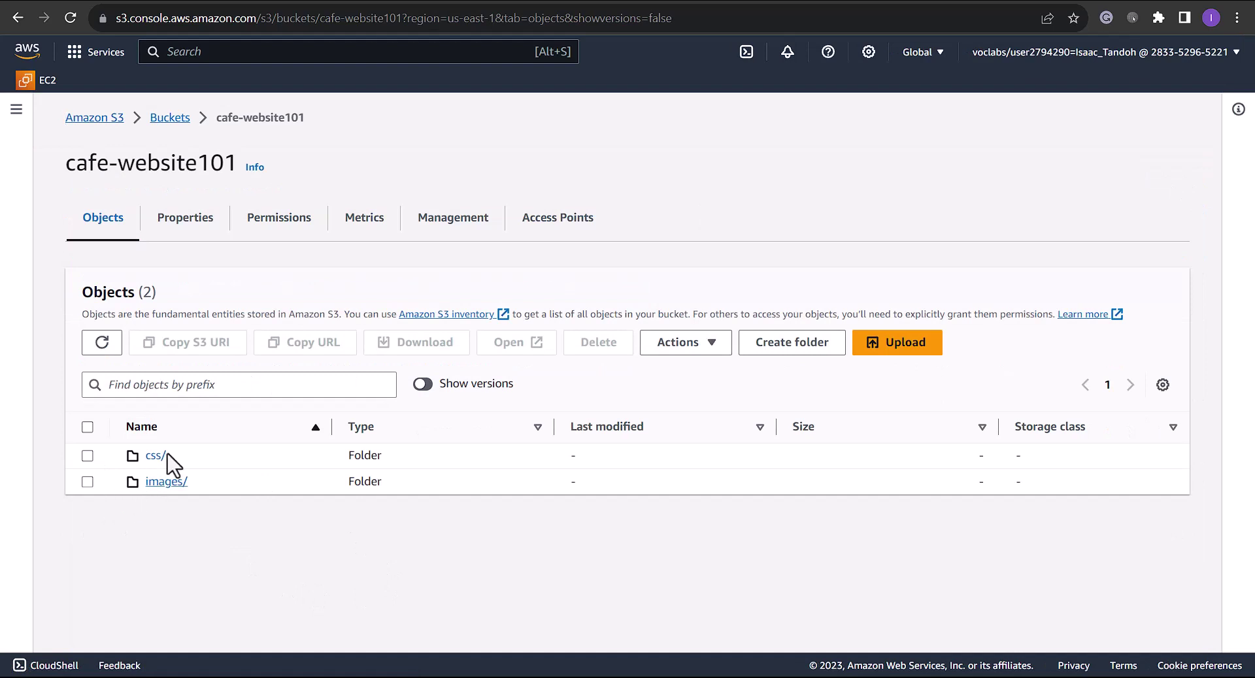
Show the object versions and compare the type and version ID of the two index.html entries.
left_click(424, 385)
scroll(262, 536, "down", 1)
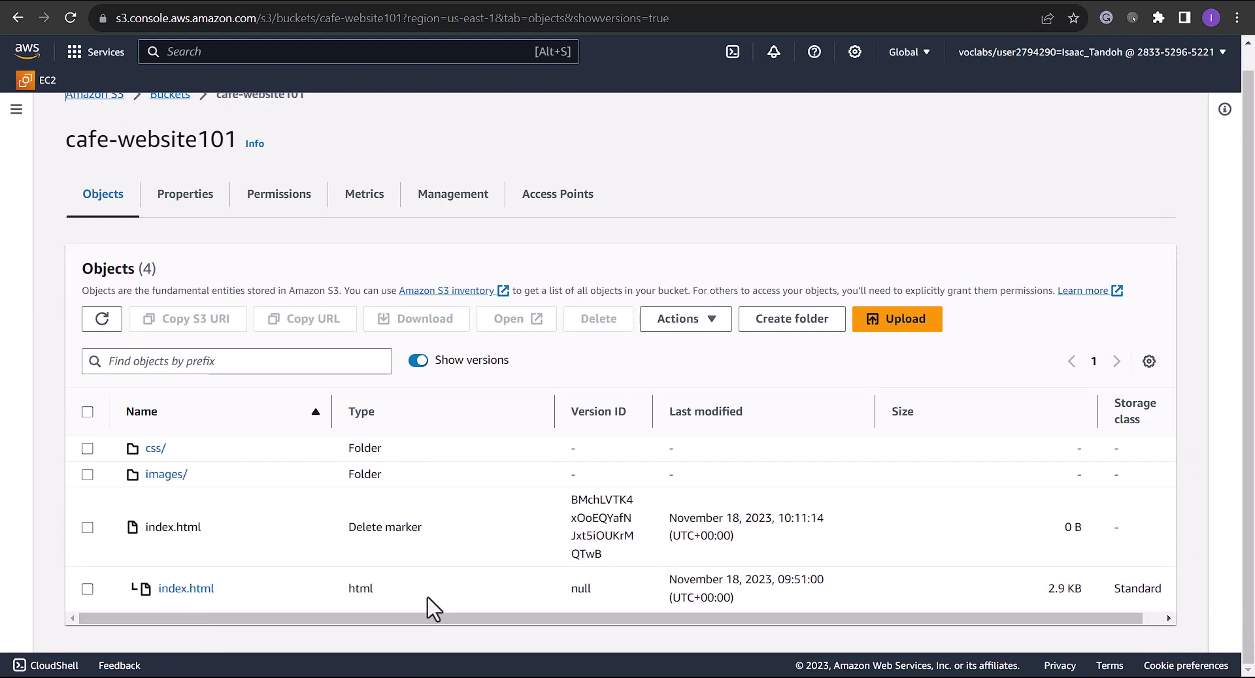
double_click(583, 591)
left_click(513, 552)
left_click_drag(566, 495, 607, 559)
left_click(398, 528)
left_click(88, 589)
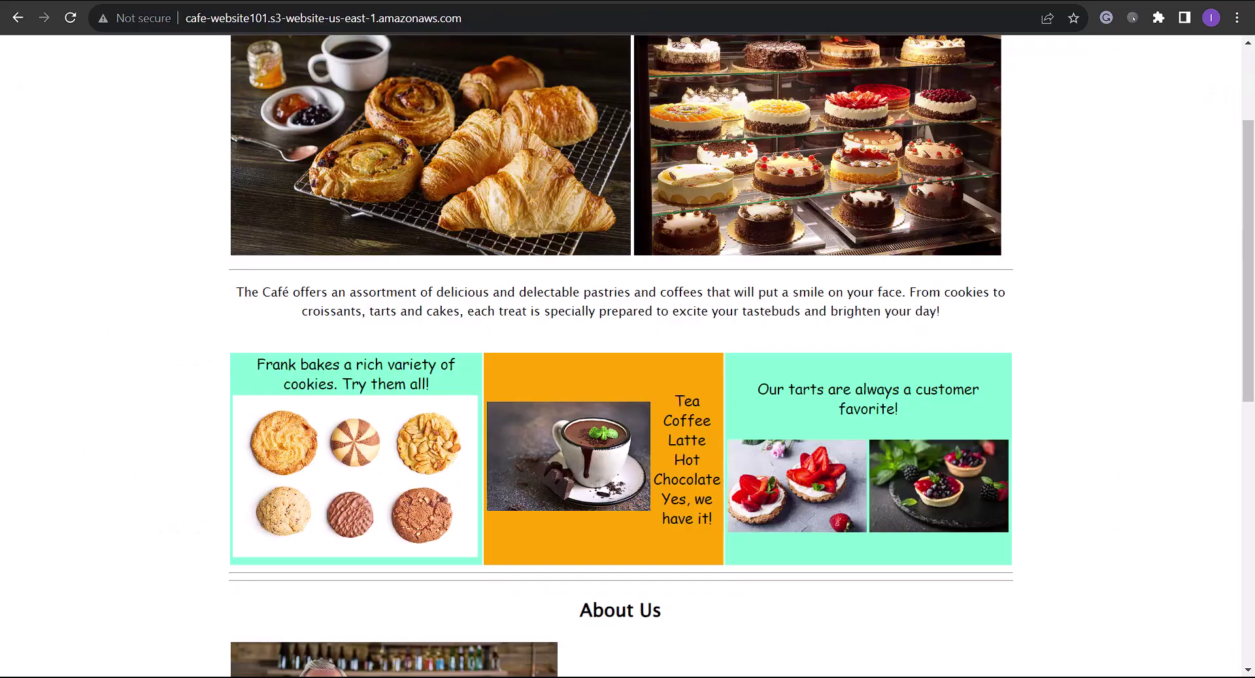
Reload the hosted café website and examine the error code and the key named on the page.
left_click(70, 17)
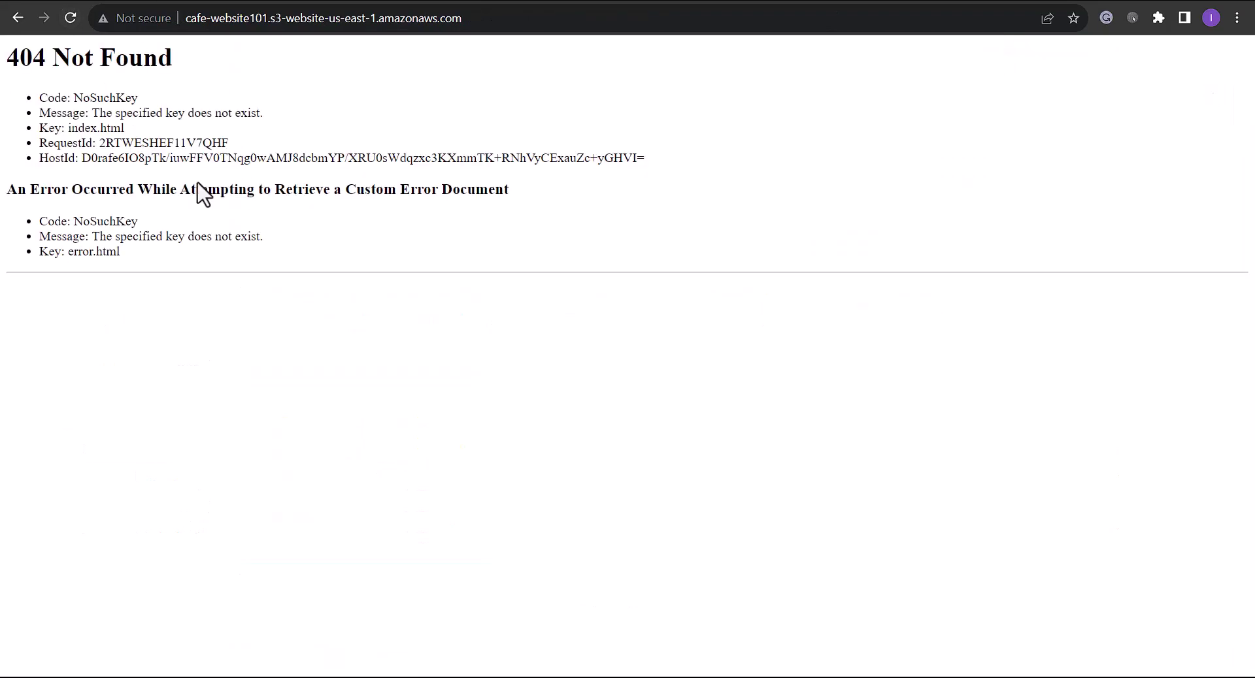
left_click_drag(8, 60, 185, 68)
left_click(157, 90)
double_click(121, 128)
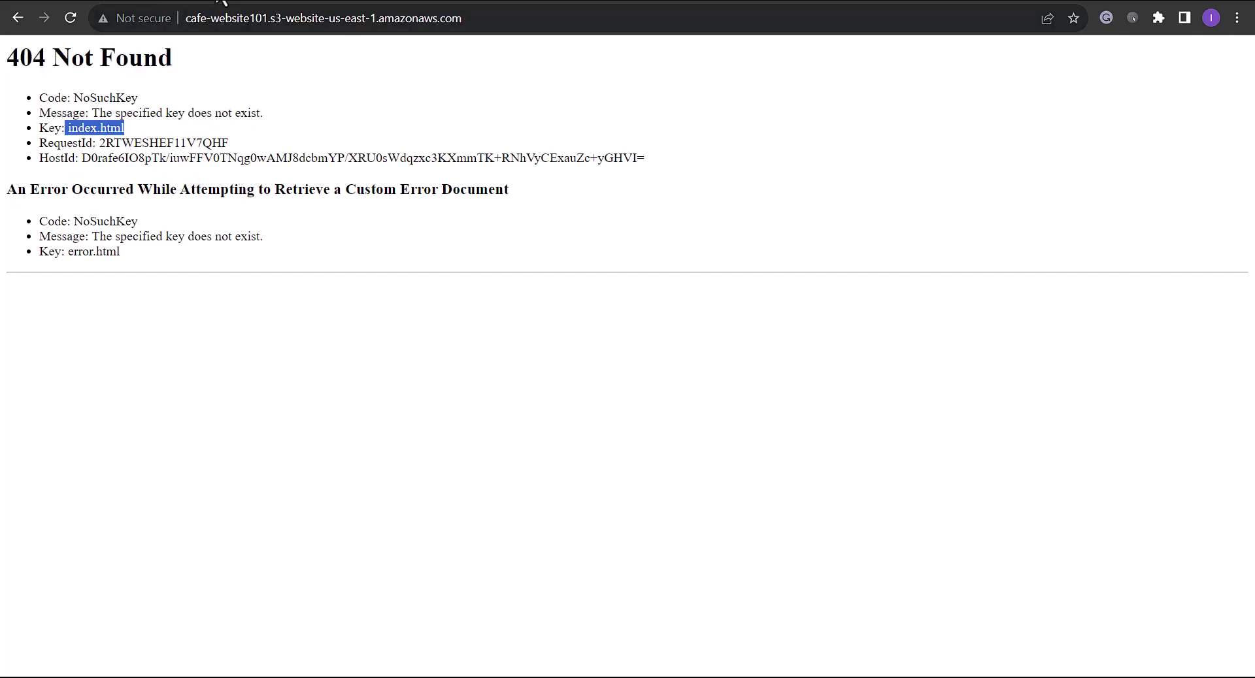
Back in the S3 console, permanently delete only the index.html delete marker with the confirmation "permanently delete", and close the status page.
left_click(221, 4)
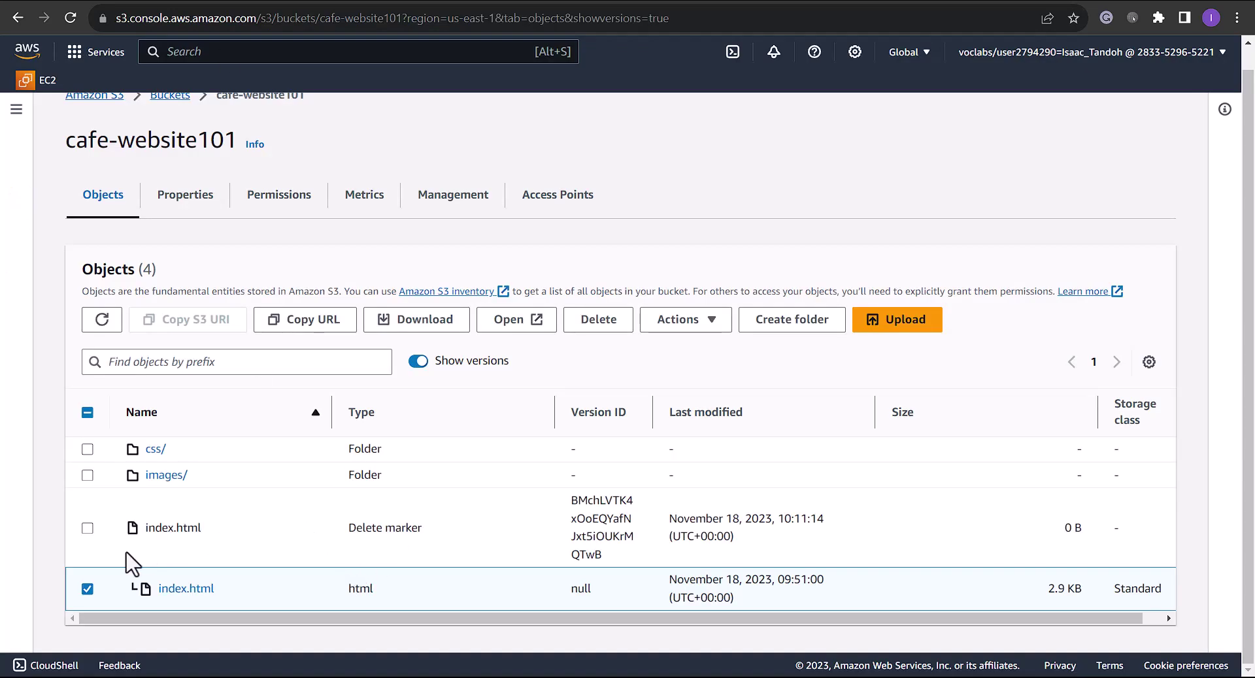
left_click(88, 590)
left_click(87, 528)
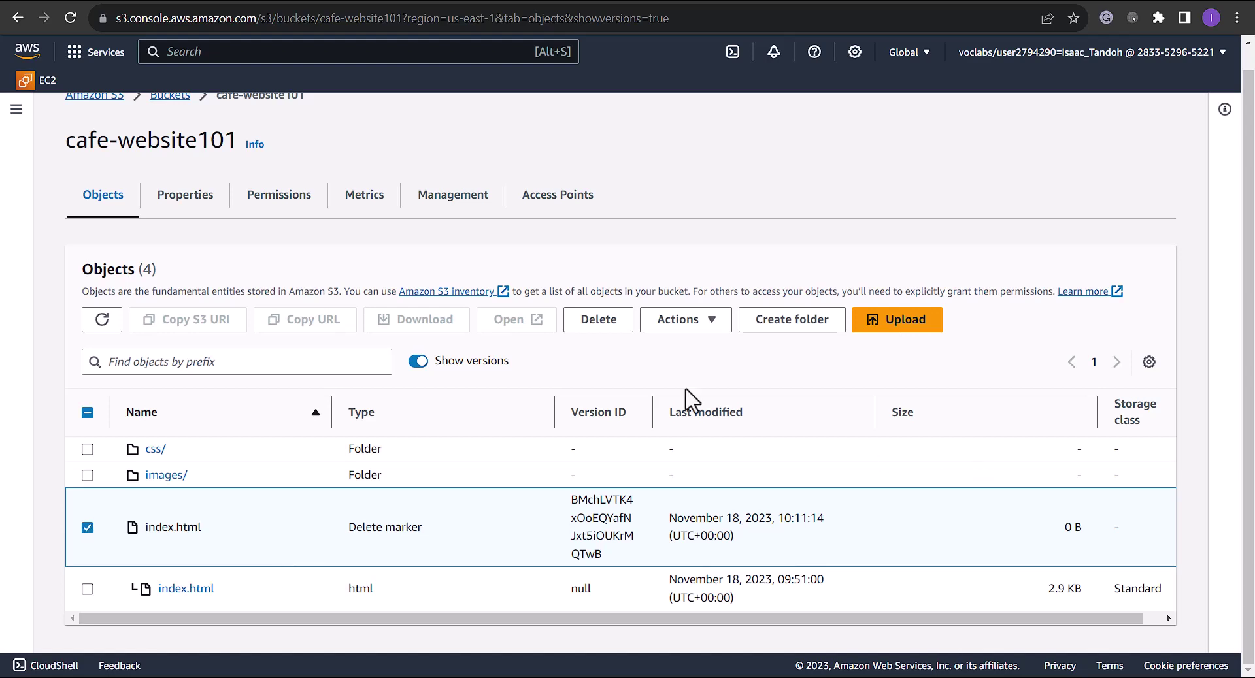
left_click(600, 320)
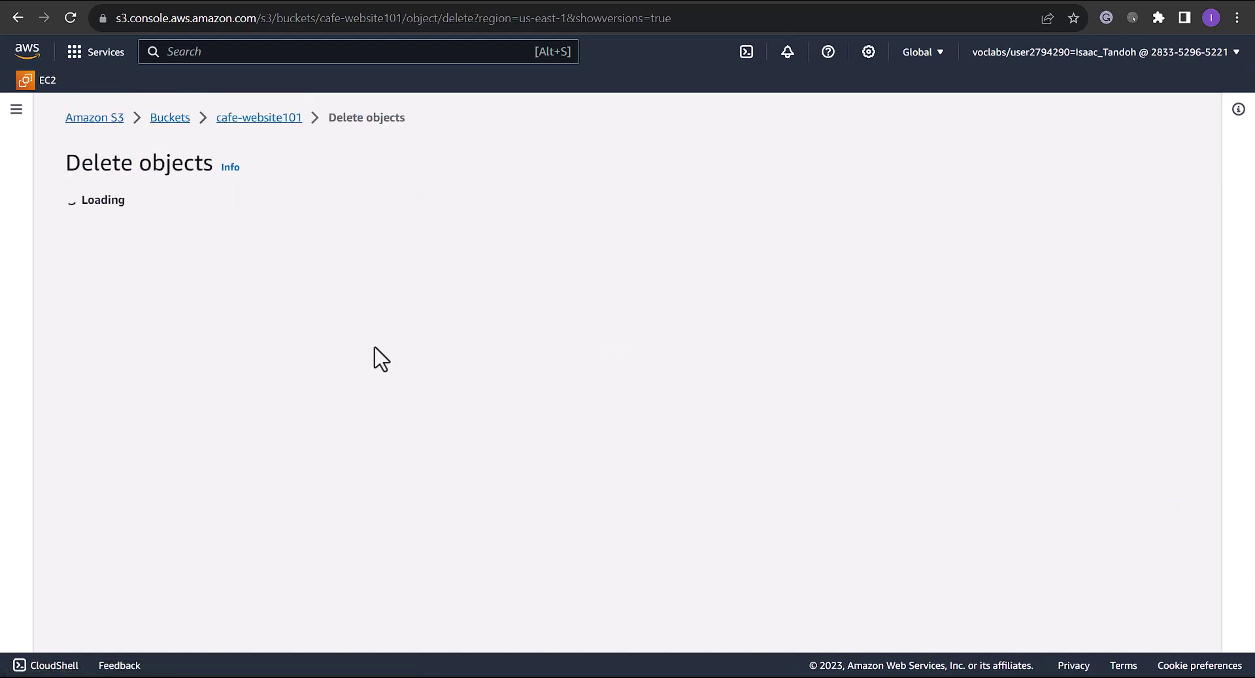
scroll(499, 491, "down", 2)
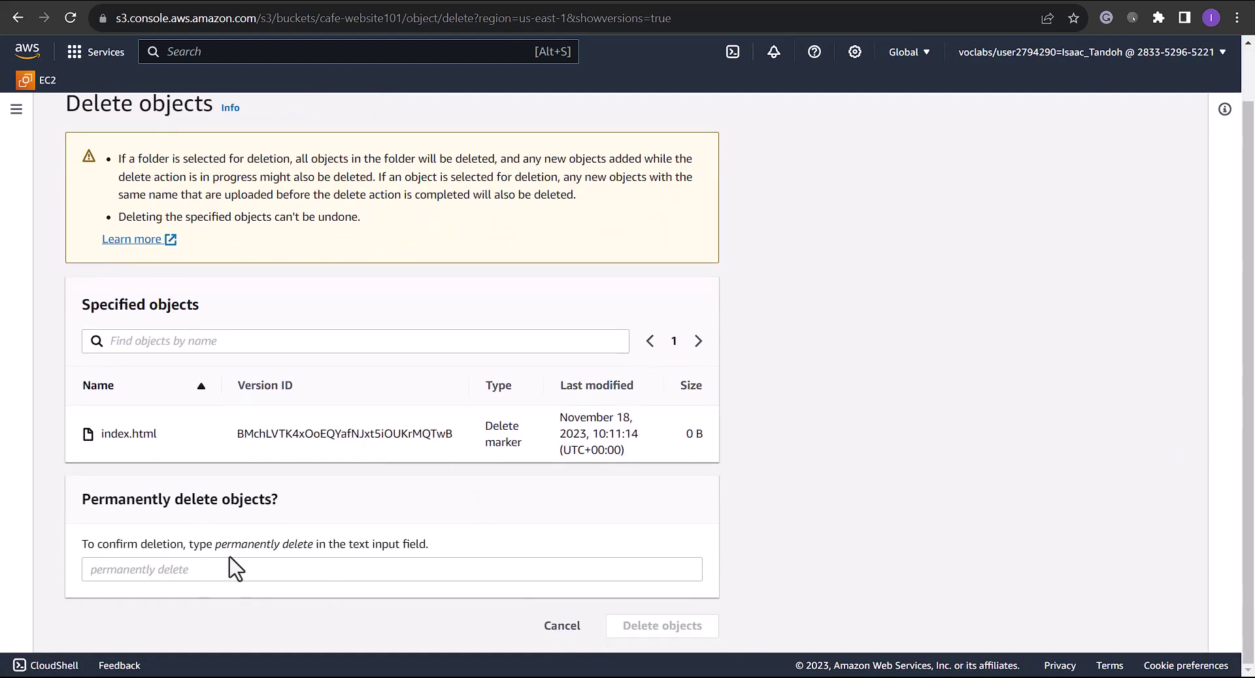
left_click_drag(215, 544, 312, 546)
key("ctrl+c")
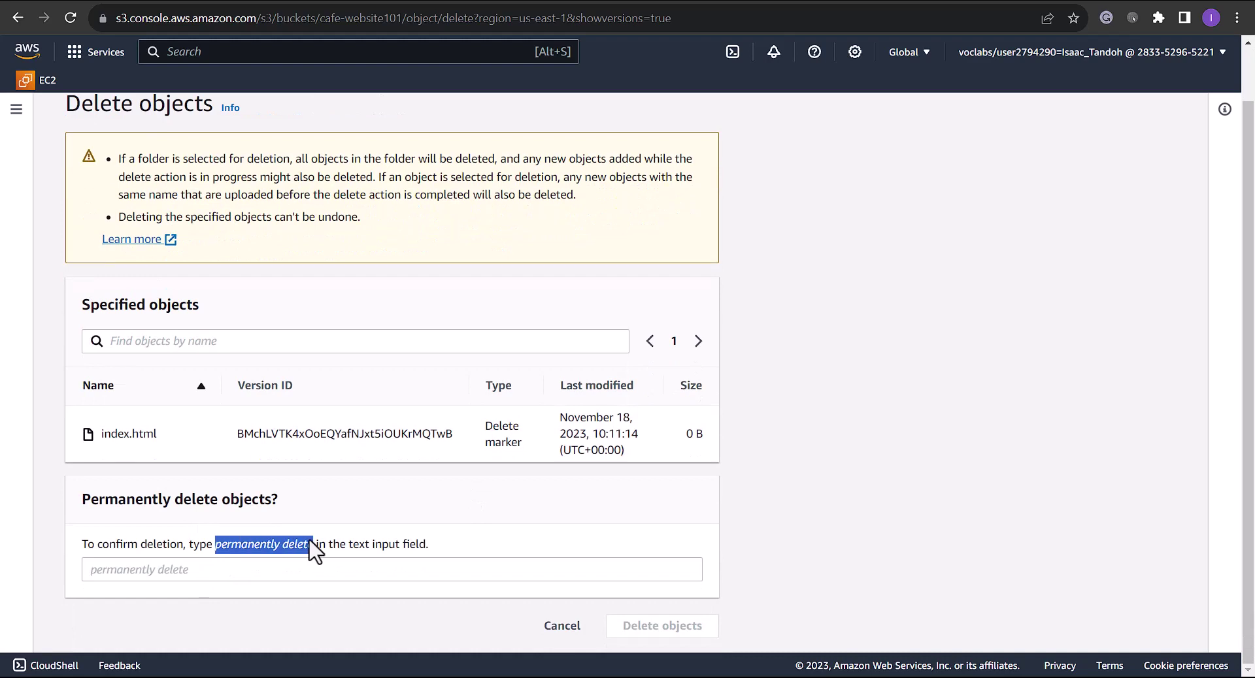
left_click(196, 574)
key("ctrl+v")
left_click(702, 627)
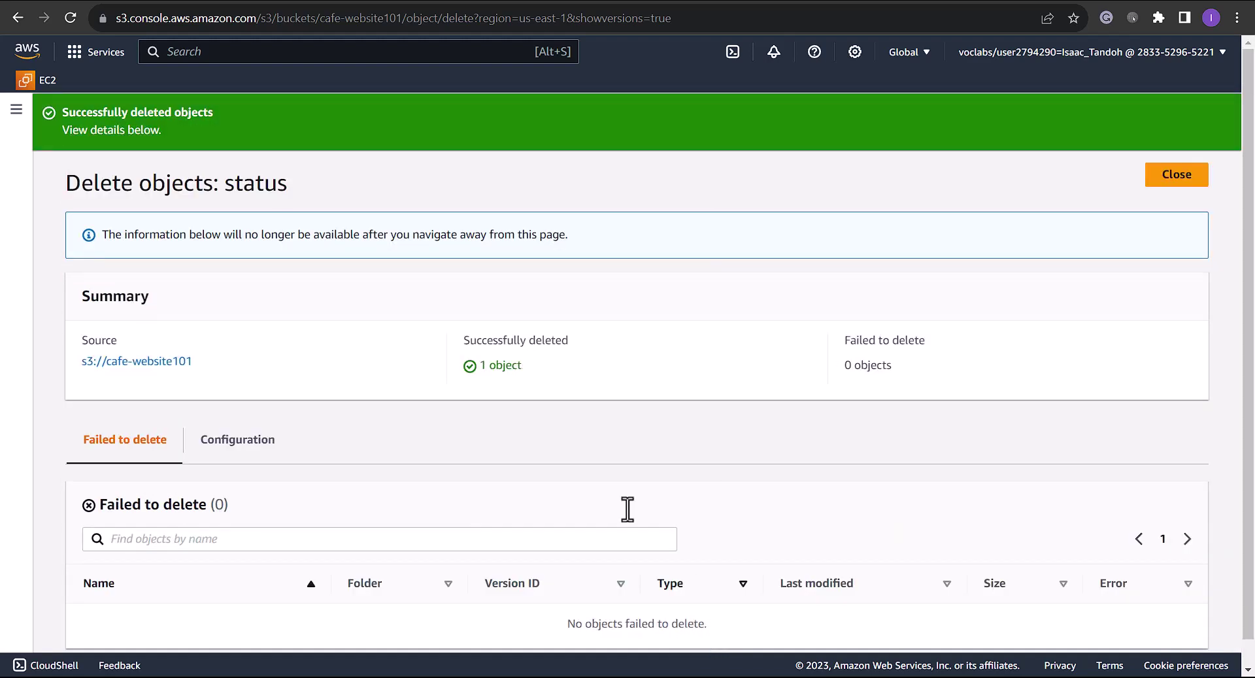
left_click(1196, 178)
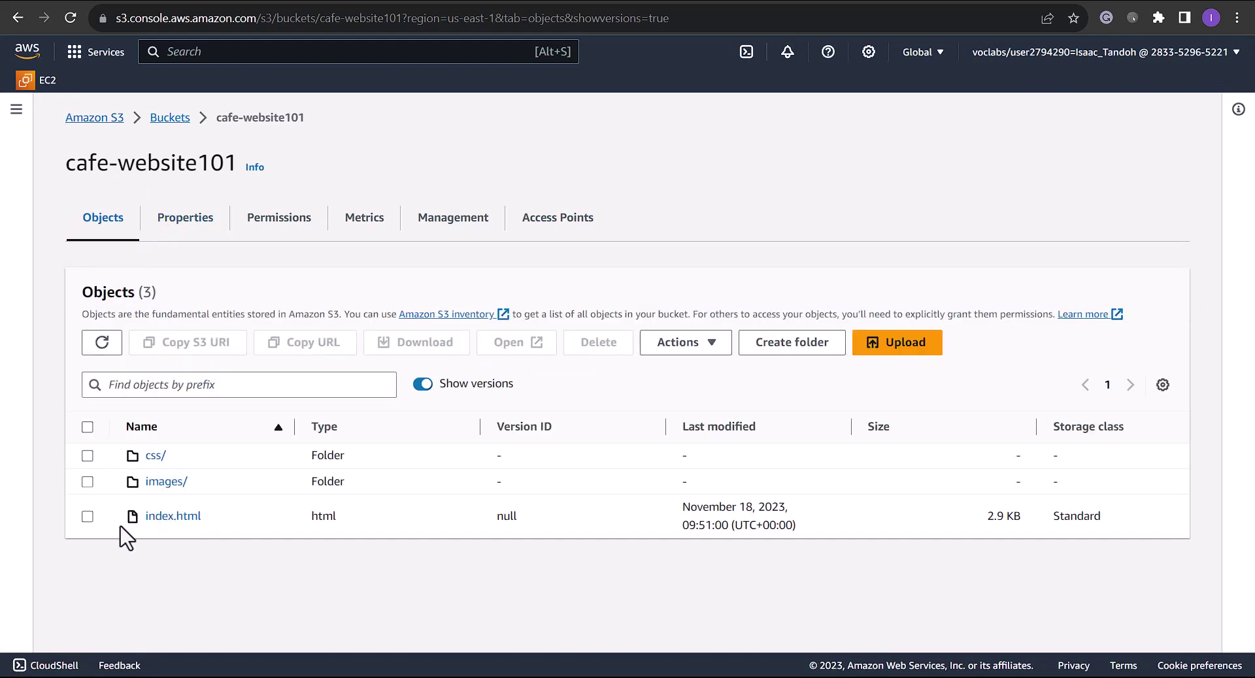
Reload the hosted café website and review its product sections after the delete marker's removal.
key("ctrl+Tab")
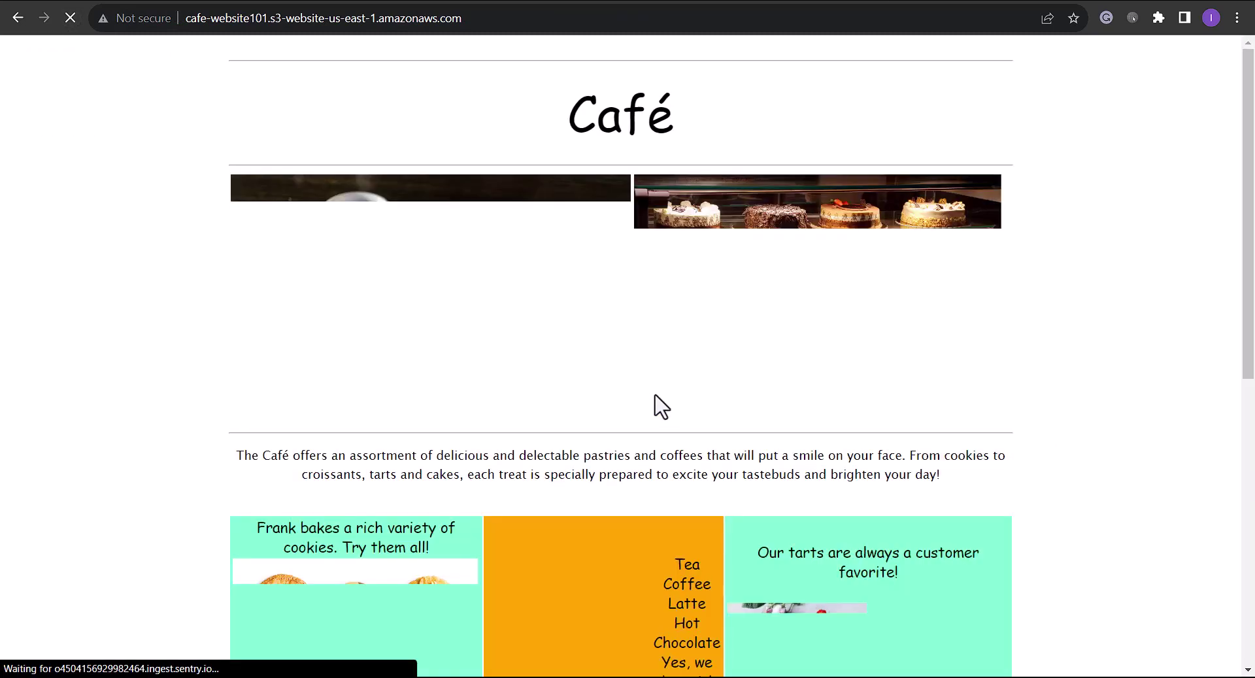
scroll(644, 503, "down", 2)
scroll(645, 490, "down", 1)
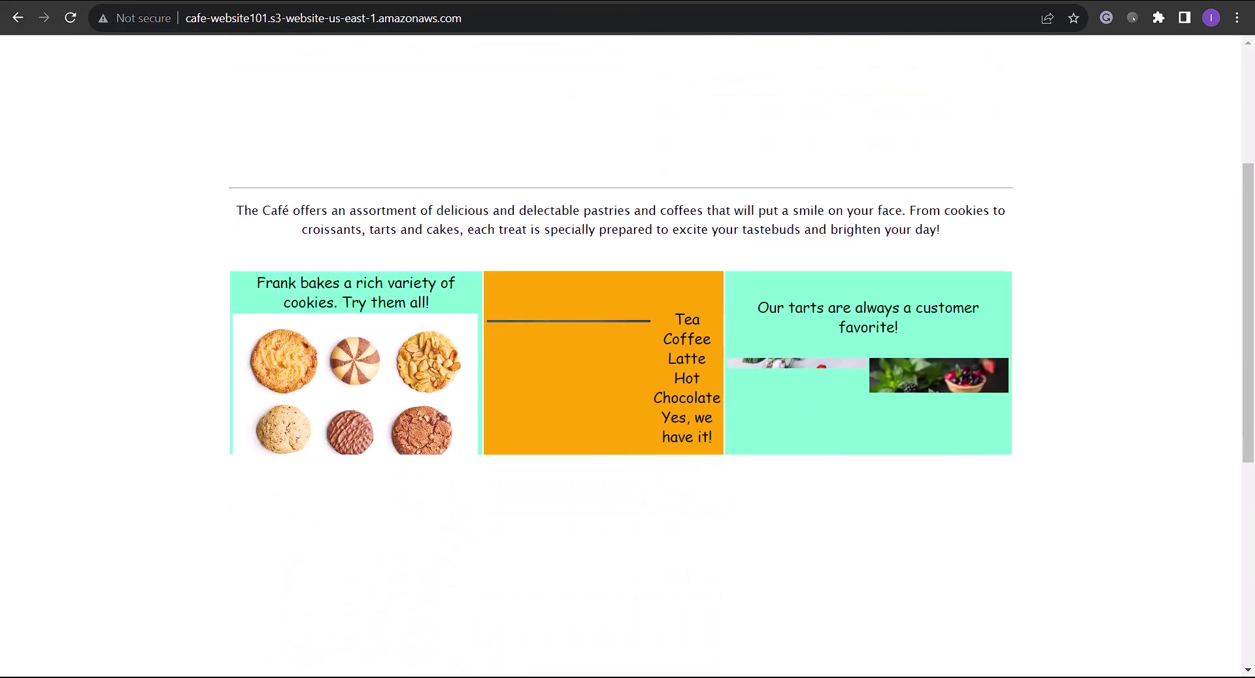
Back in the S3 console, upload index.html to the cafe-website101 bucket and close the upload status page.
key("ctrl+shift+Tab")
left_click(901, 345)
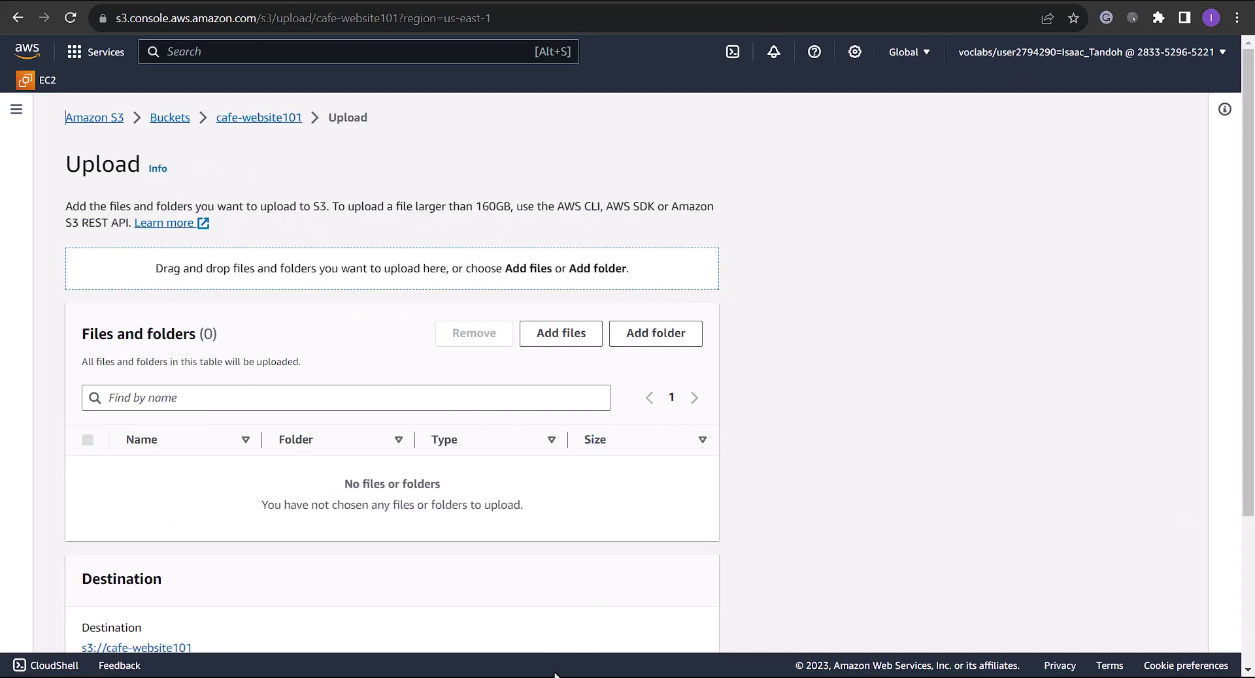
left_click(578, 339)
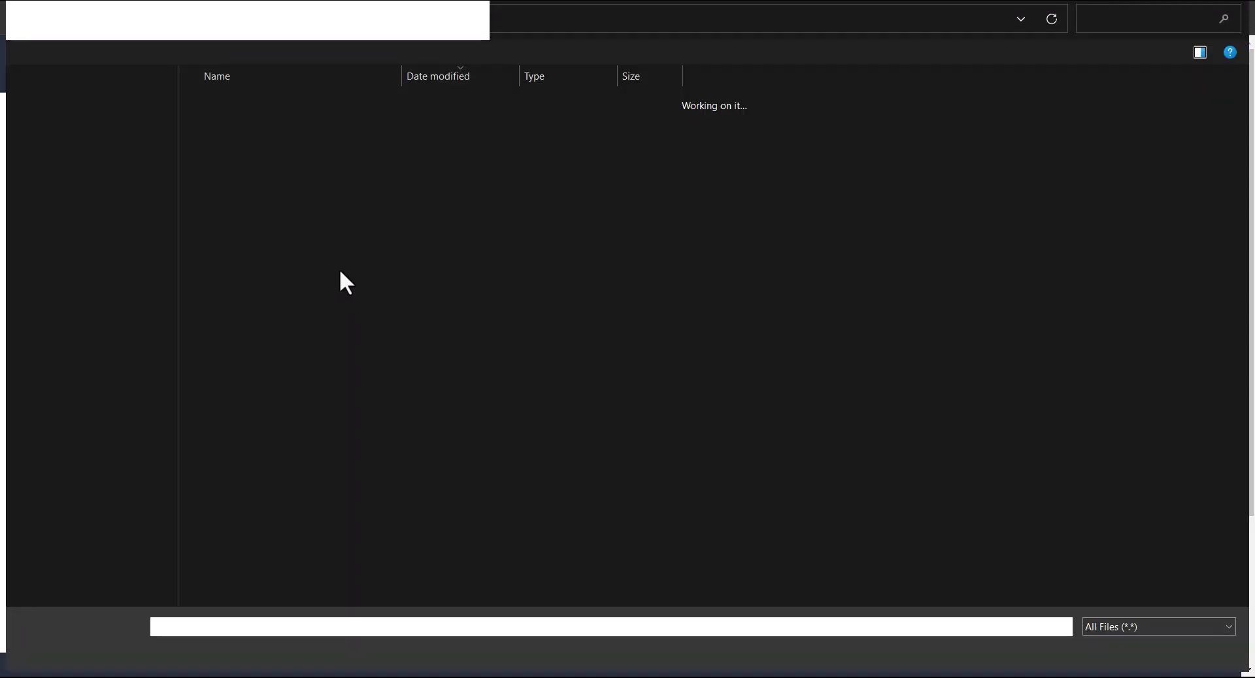
left_click(244, 127)
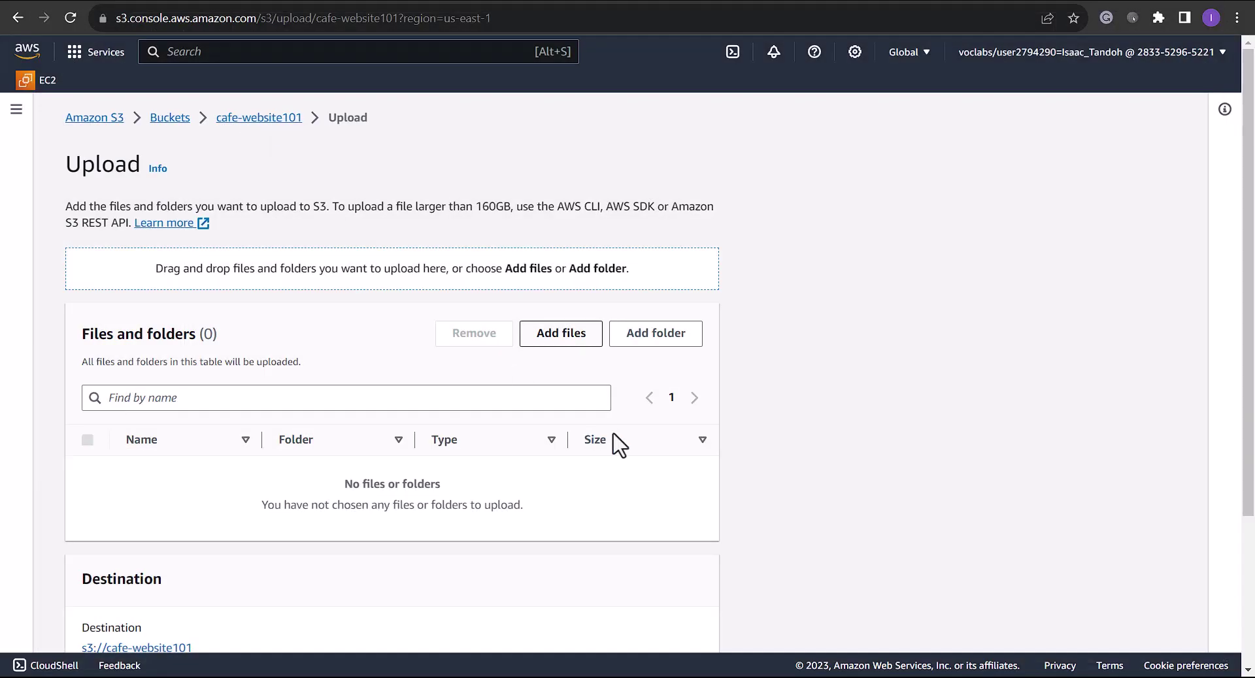
scroll(602, 435, "down", 3)
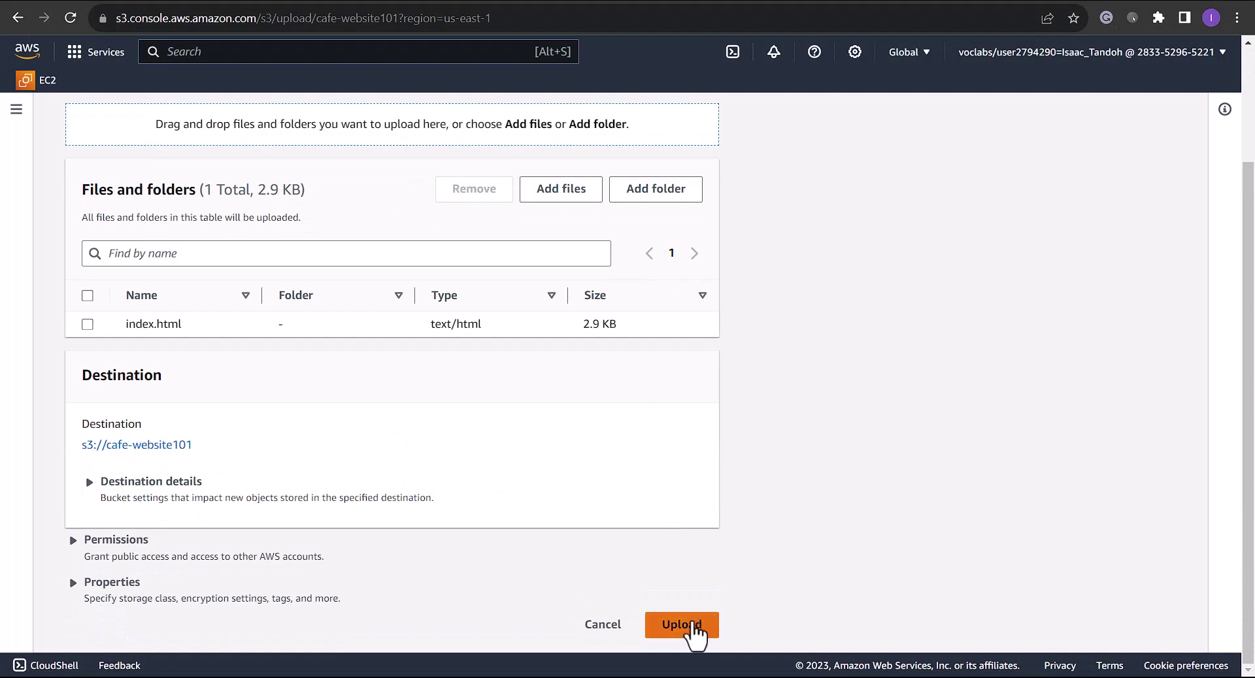
left_click(693, 626)
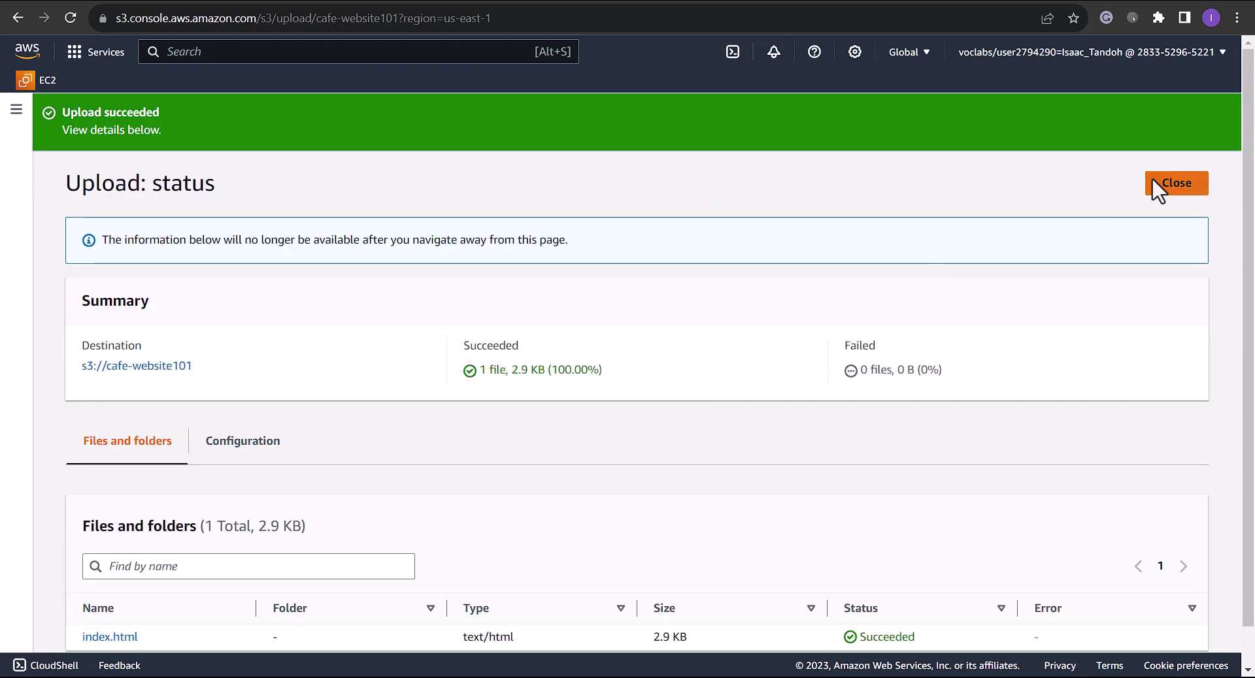
left_click(1171, 185)
Reload the hosted café website and check the background colours of its product sections after the upload.
left_click(358, 2)
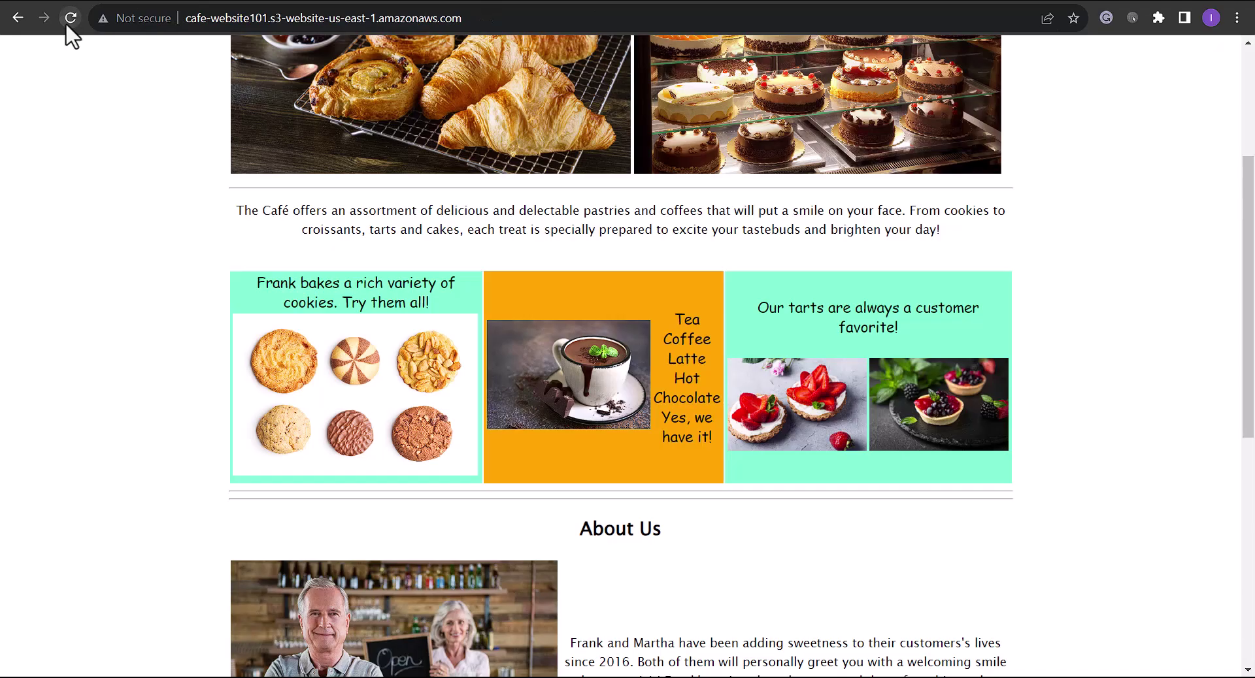
left_click(68, 20)
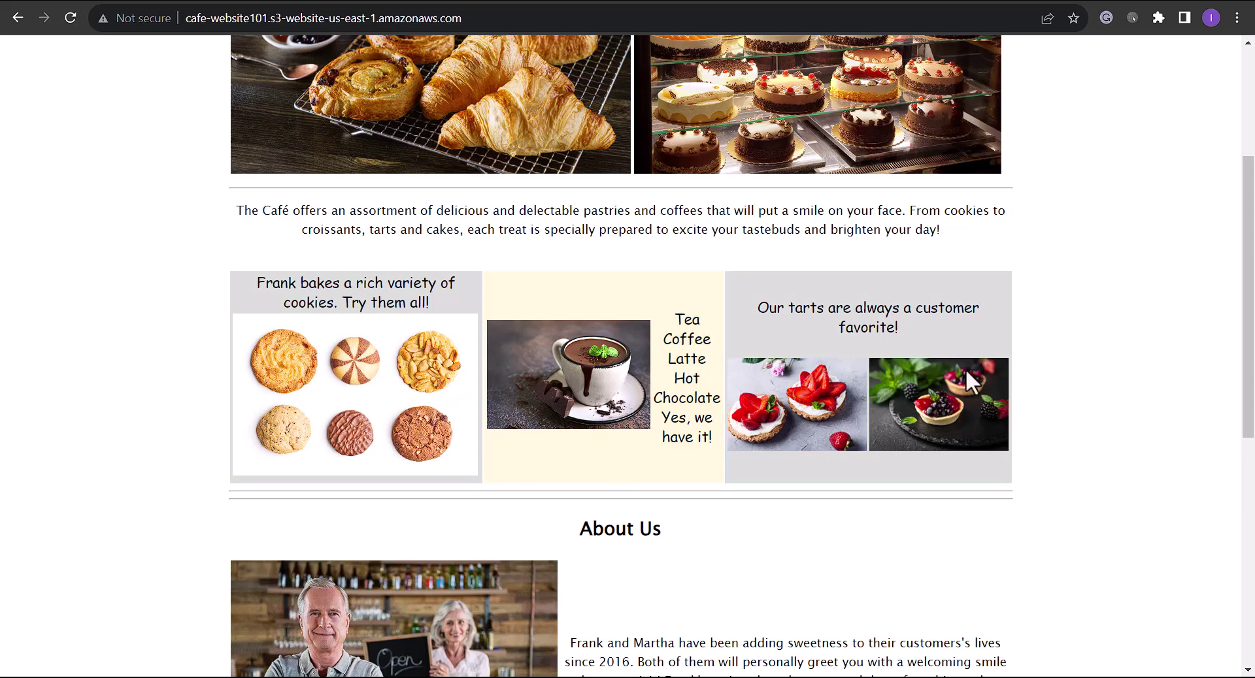
Back in the S3 console, show the object versions of cafe-website101 and compare the version IDs of the two index.html entries.
key("alt+Tab")
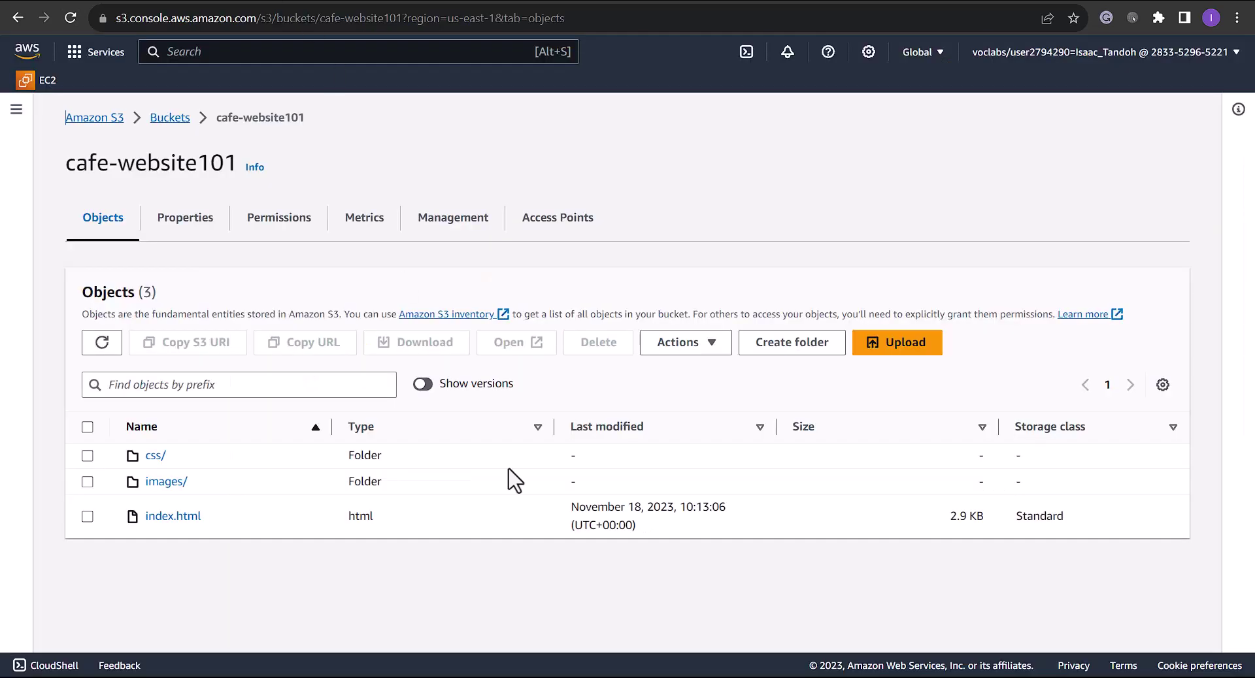
left_click(423, 385)
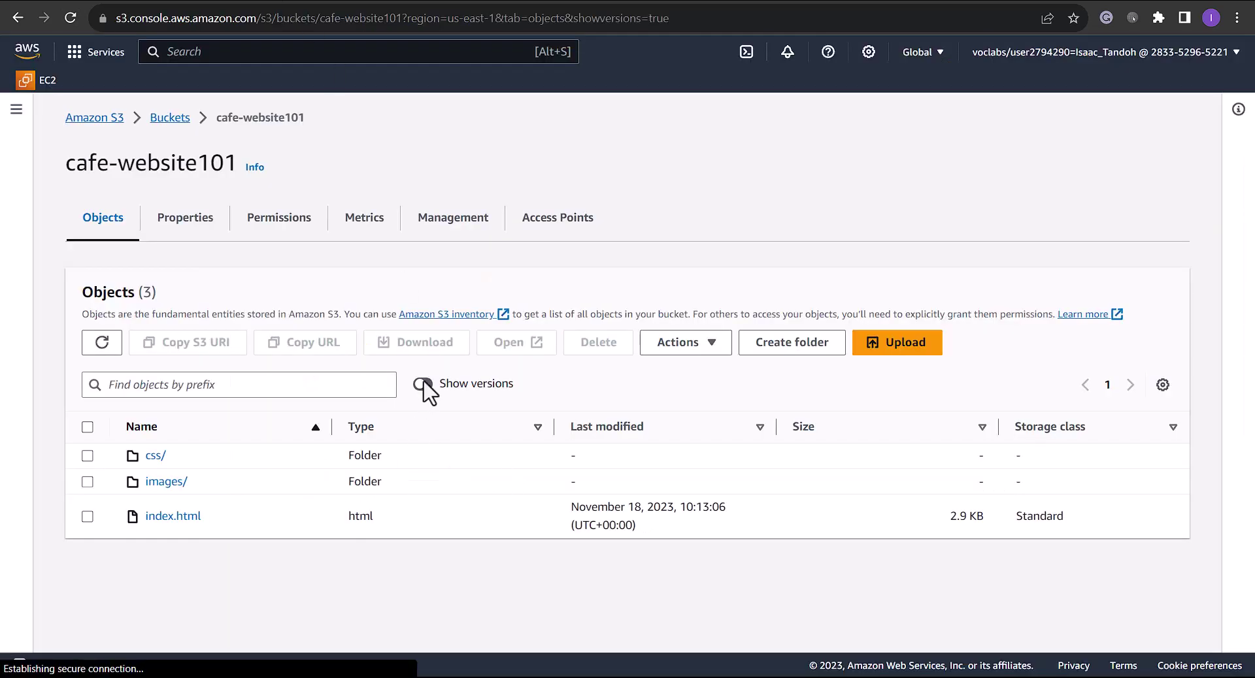
scroll(484, 415, "down", 1)
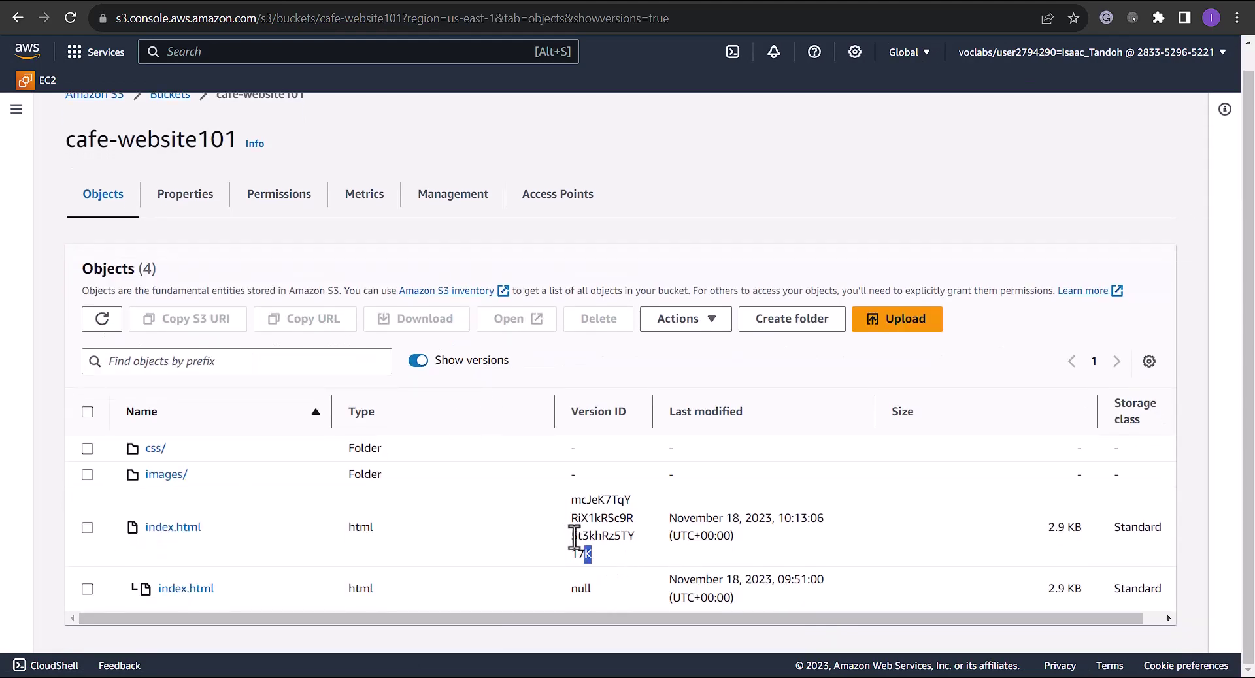
left_click_drag(587, 554, 569, 519)
double_click(580, 588)
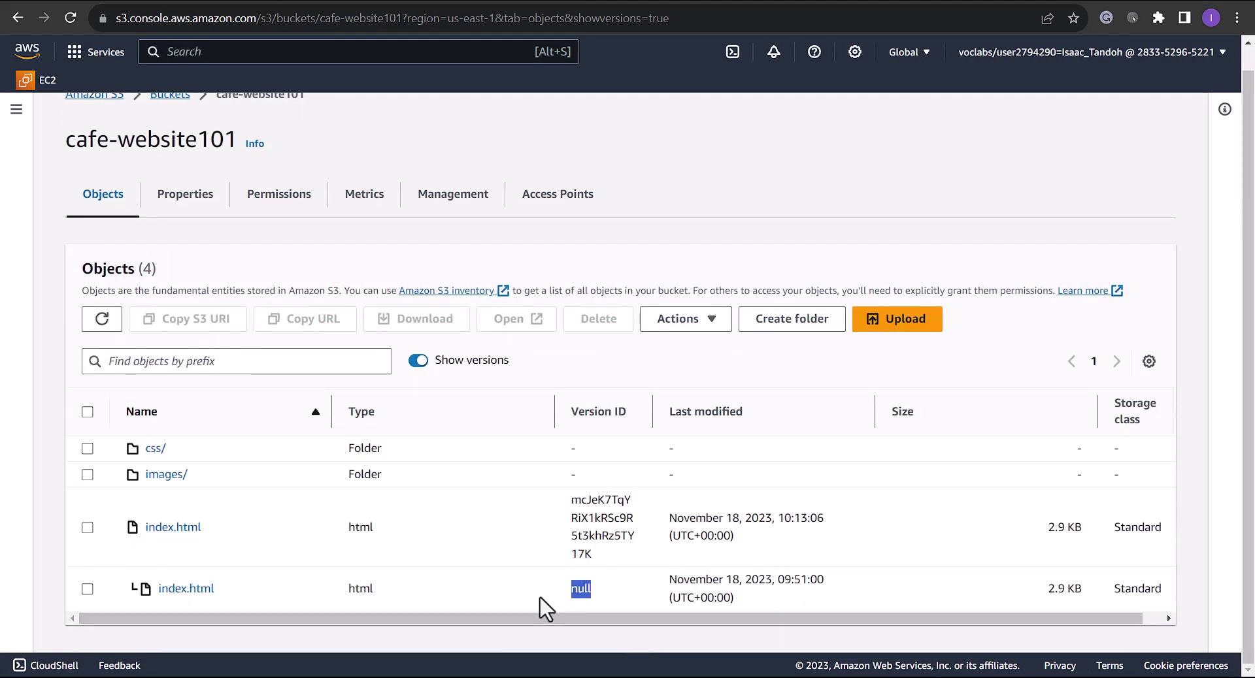